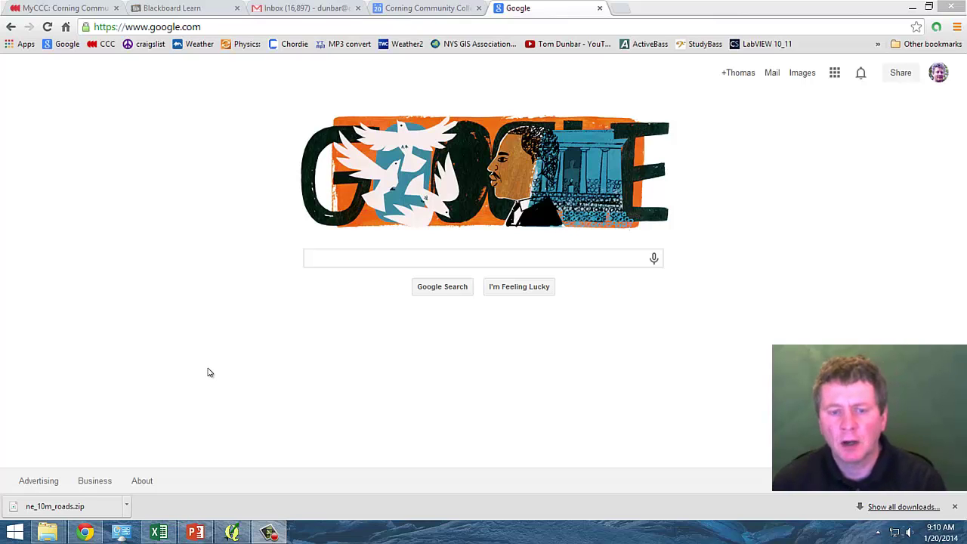
Step: Search Google for "Natural Earth" and open the Natural Earth website from the results
click(347, 259)
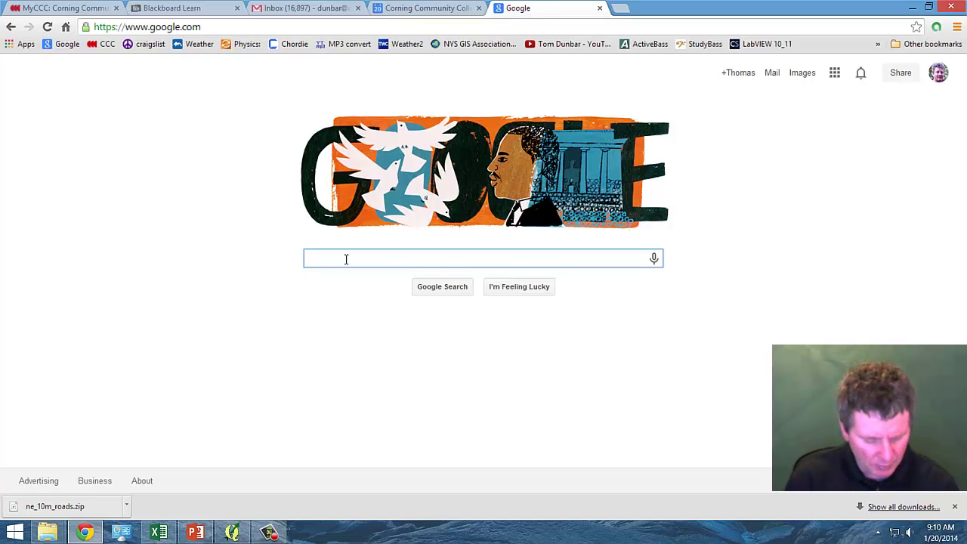
text(Natural )
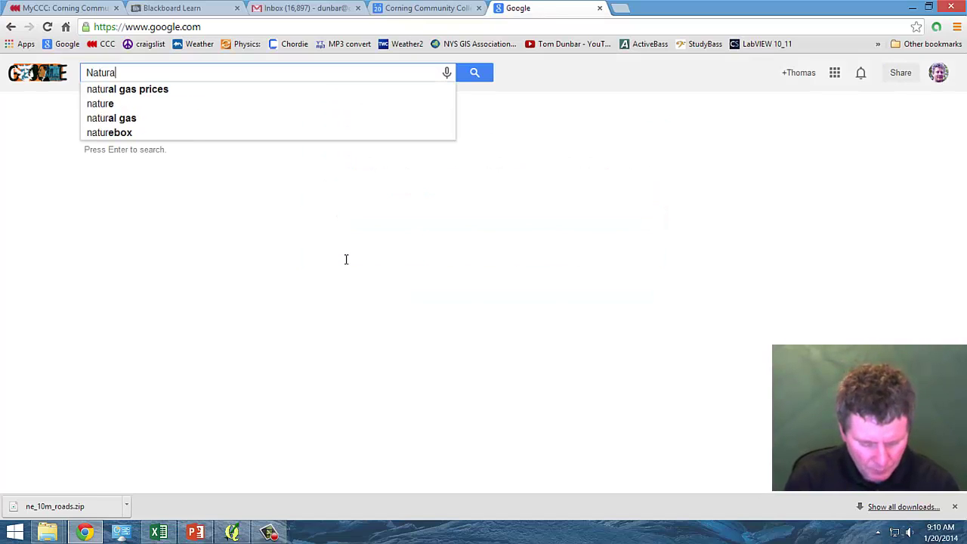
text(Eat)
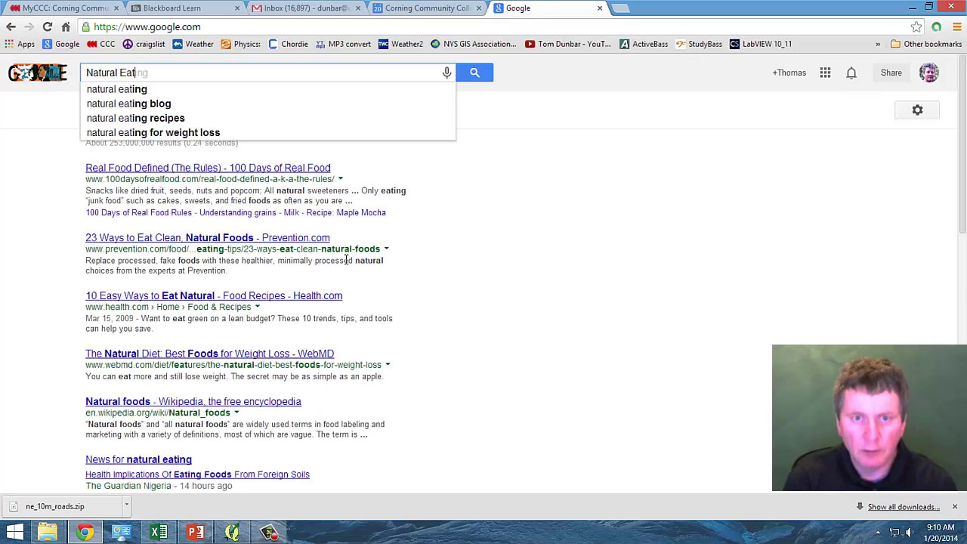
key(BackSpace)
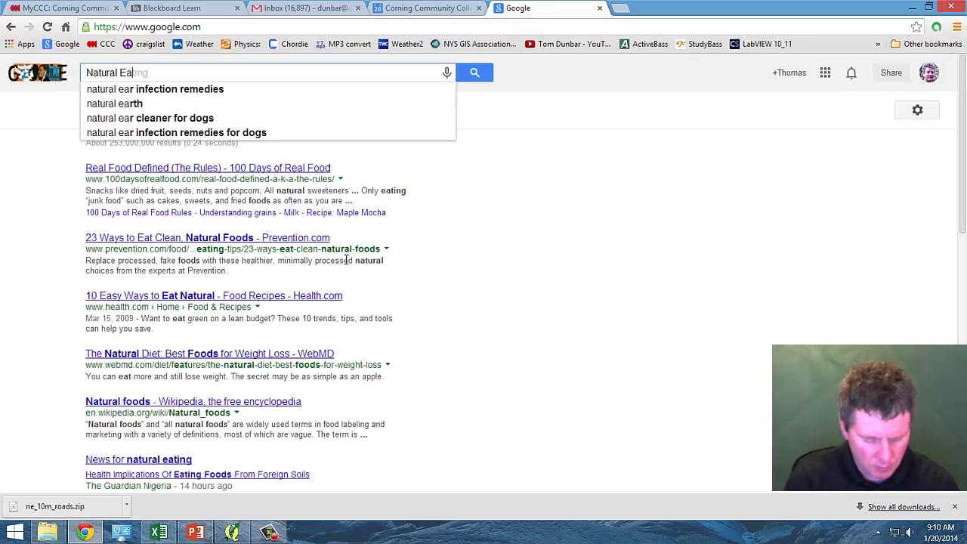
text(rth)
key(Return)
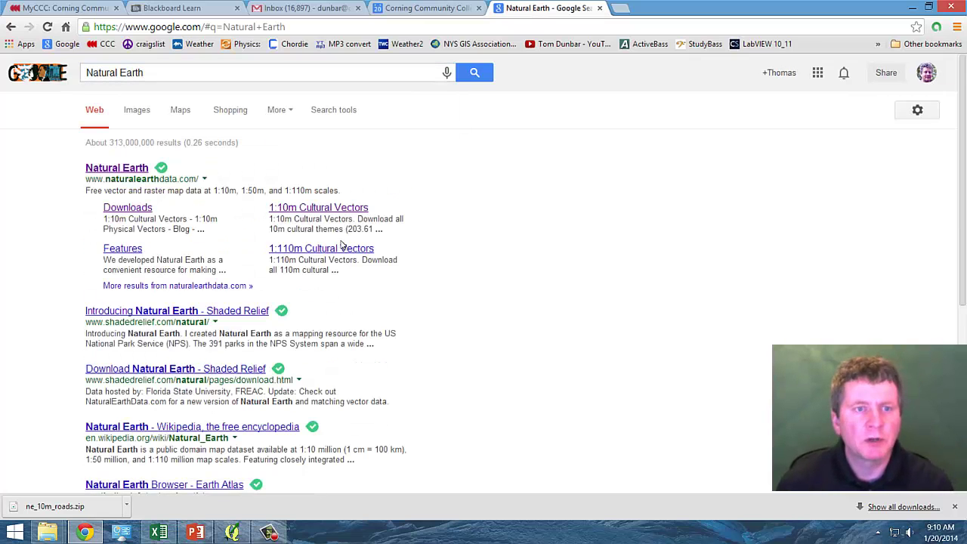
click(98, 170)
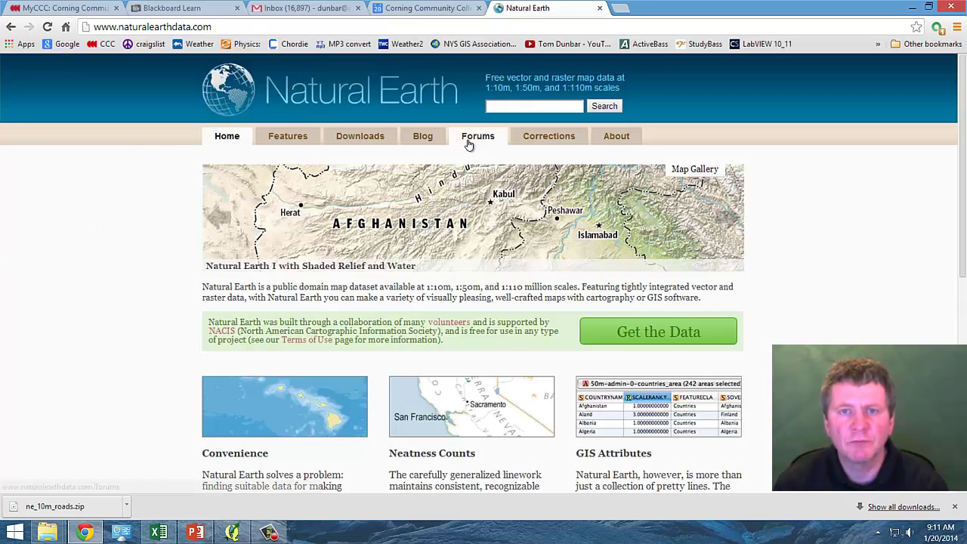
Step: Go to the site's downloads and open the Cultural themes for the large scale 1:10m data
scroll(160, 302, down, 1)
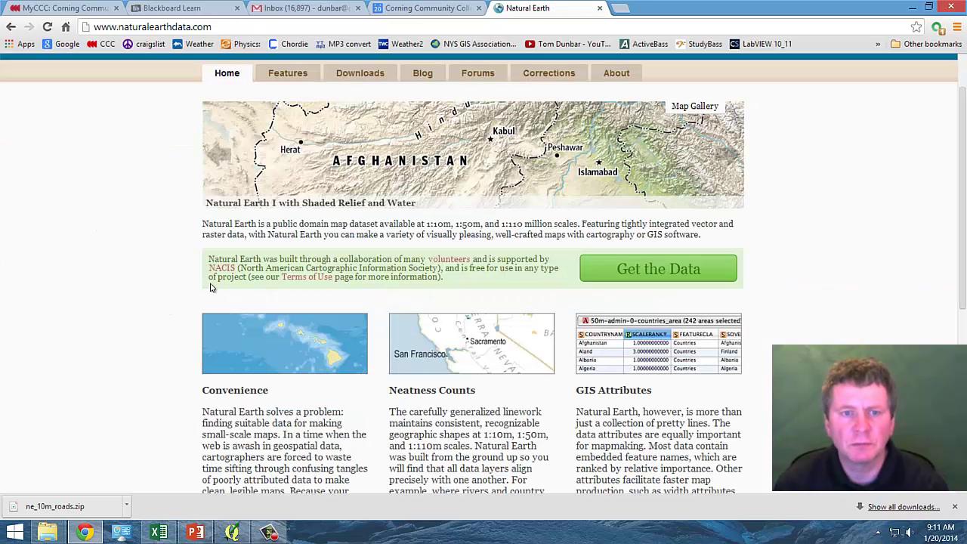
scroll(83, 354, up, 1)
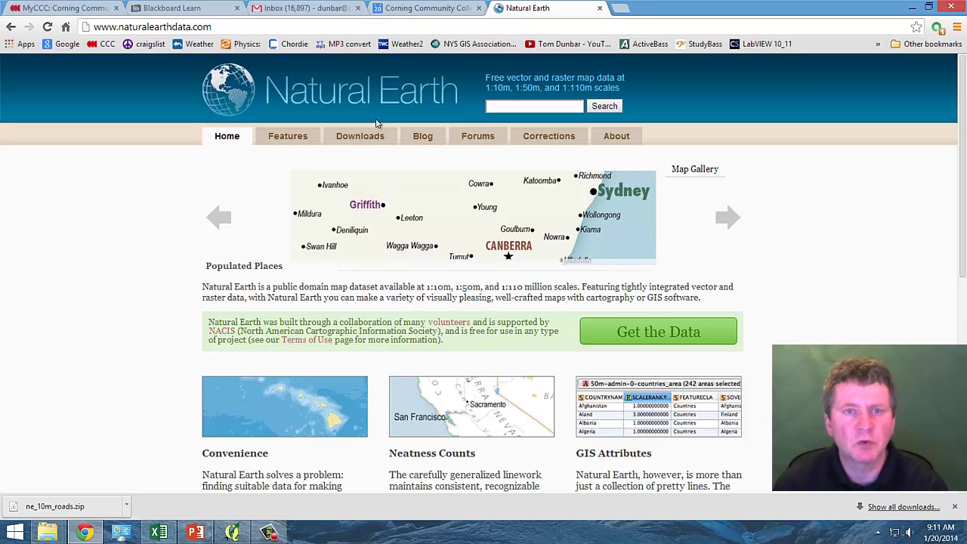
click(361, 142)
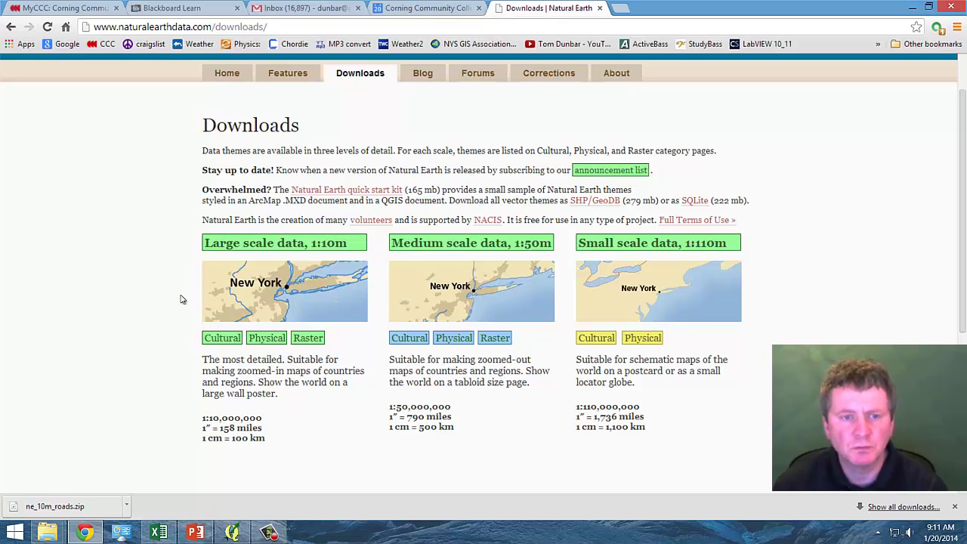
click(225, 341)
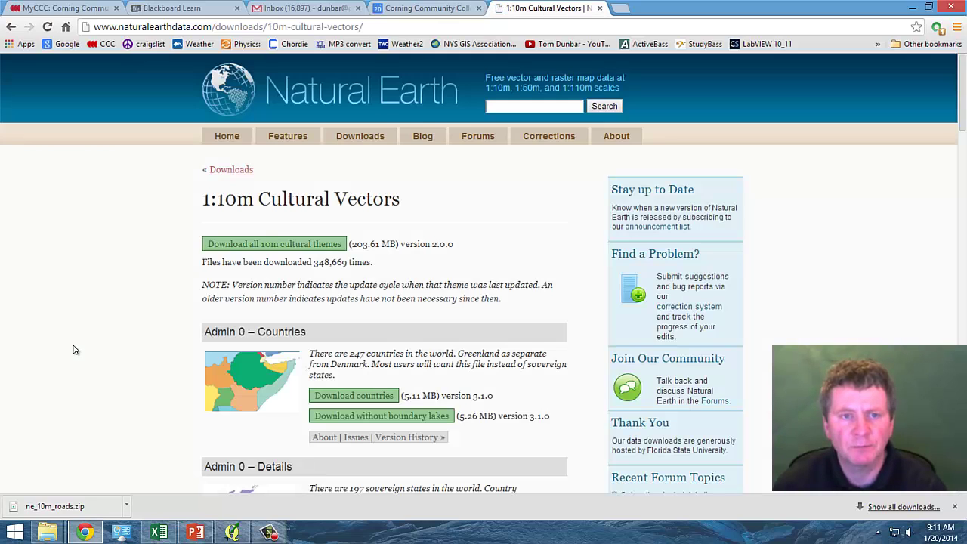
Step: Find the Roads theme in the 1:10m Cultural Vectors list and download its standard roads file
scroll(96, 287, down, 1)
scroll(97, 278, down, 1)
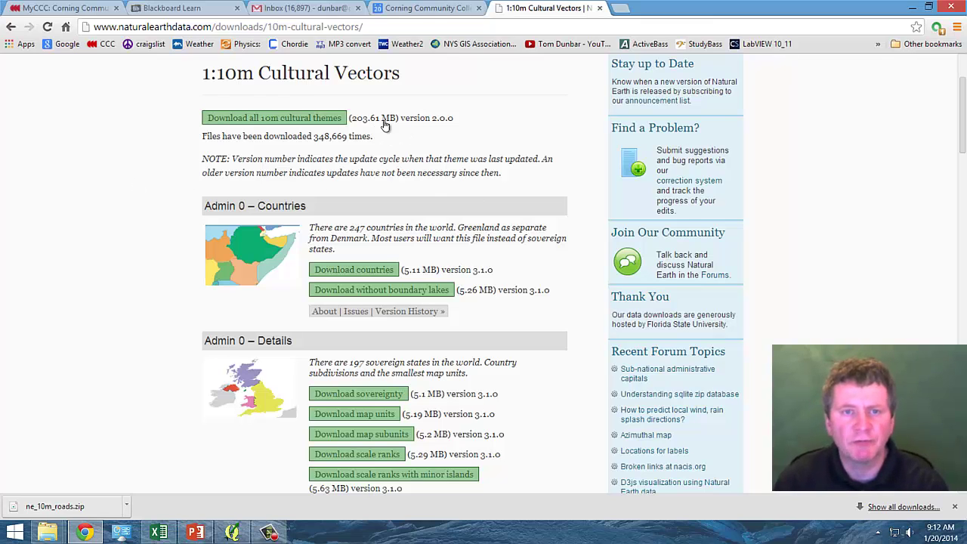
scroll(166, 244, down, 5)
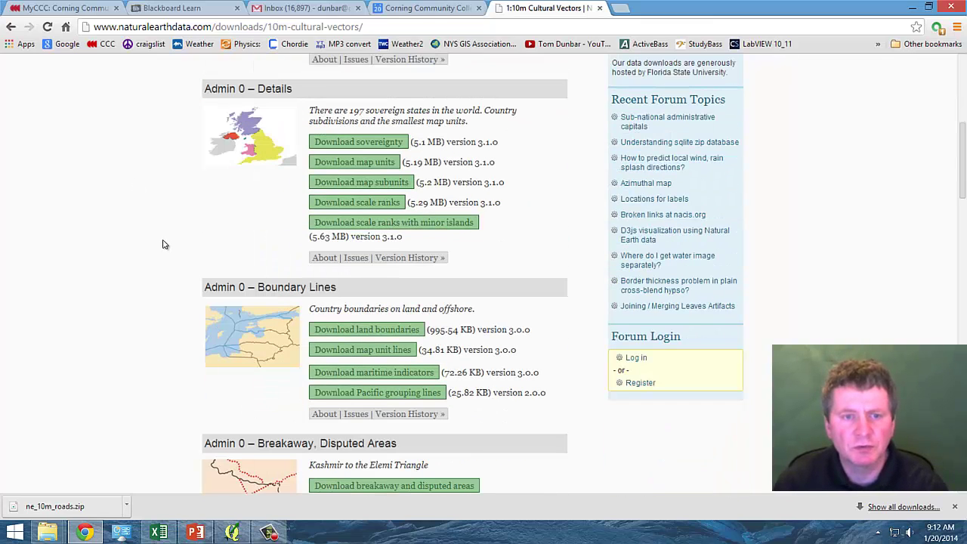
scroll(162, 244, down, 2)
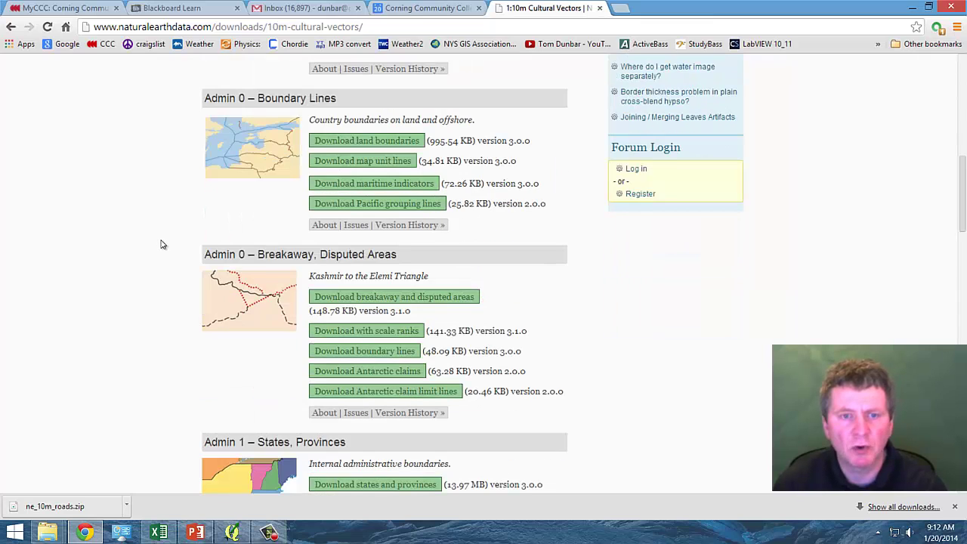
scroll(150, 244, down, 2)
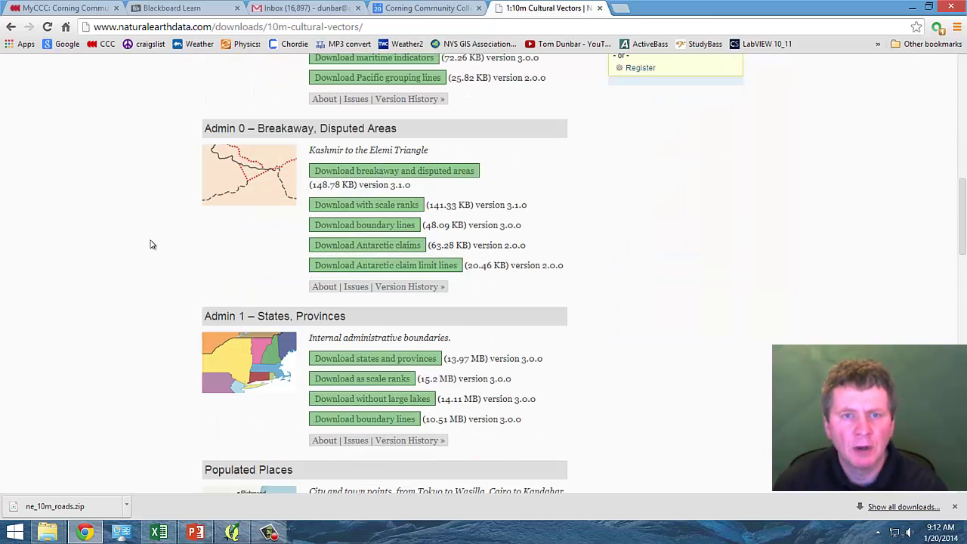
scroll(150, 244, down, 4)
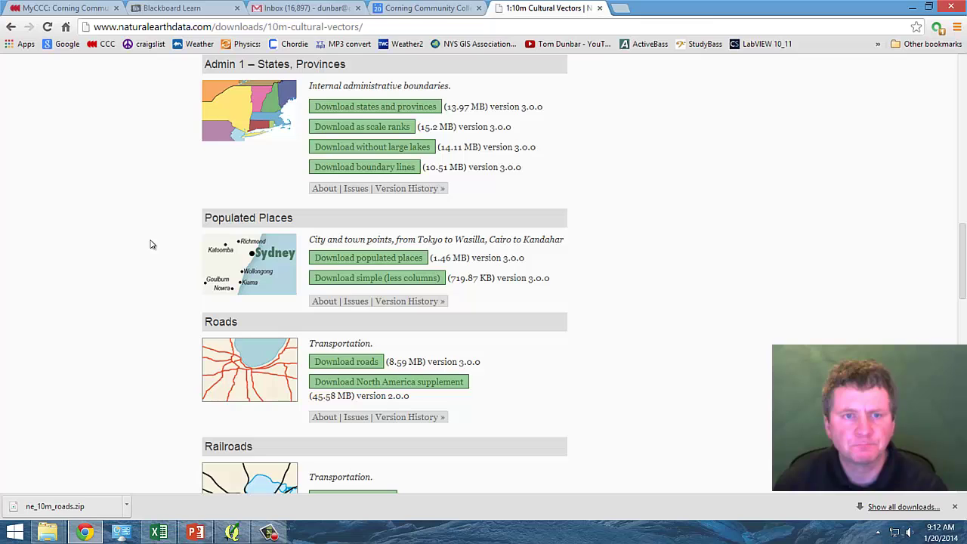
scroll(150, 244, down, 2)
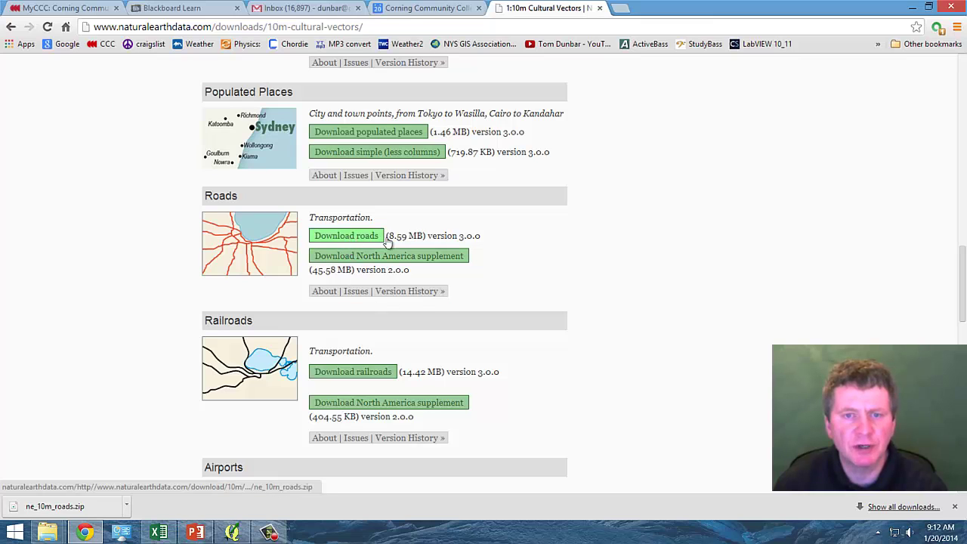
click(341, 241)
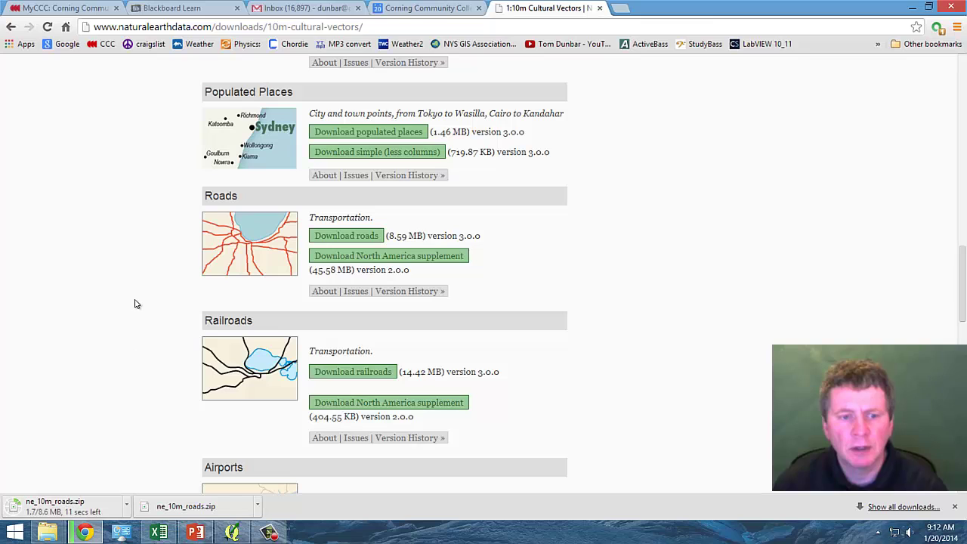
Step: Switch to File Explorer and browse from the Q: drive through the QGIS folder to GIS DataBase
key(alt+Tab)
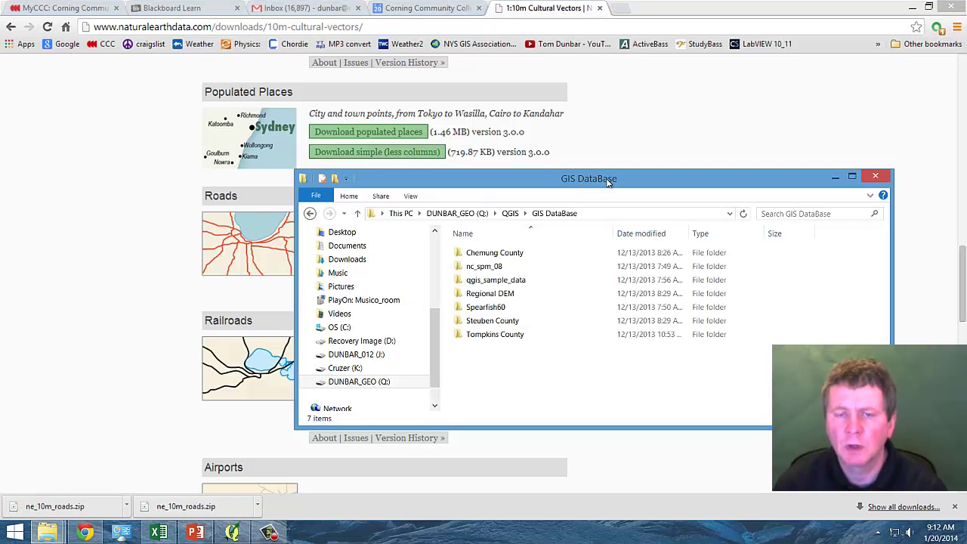
click(443, 215)
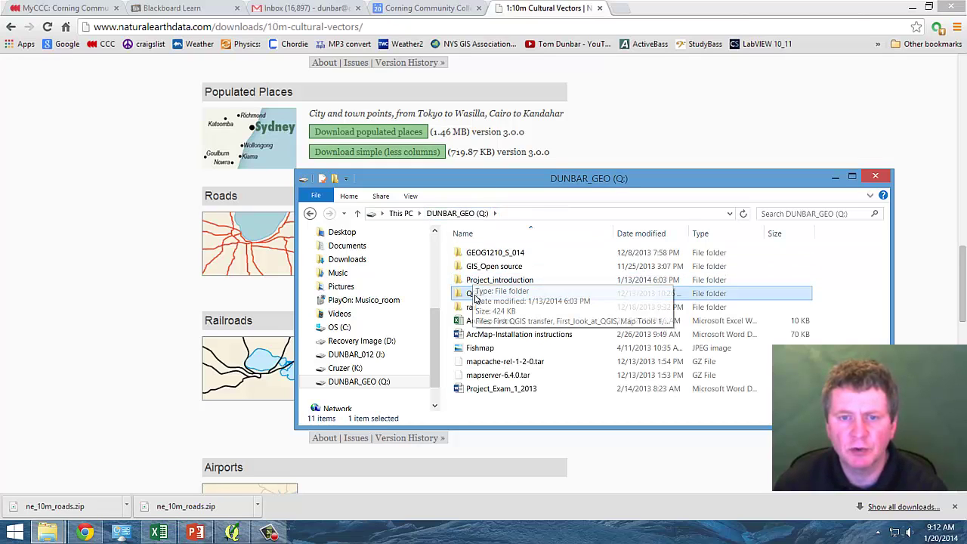
double_click(475, 298)
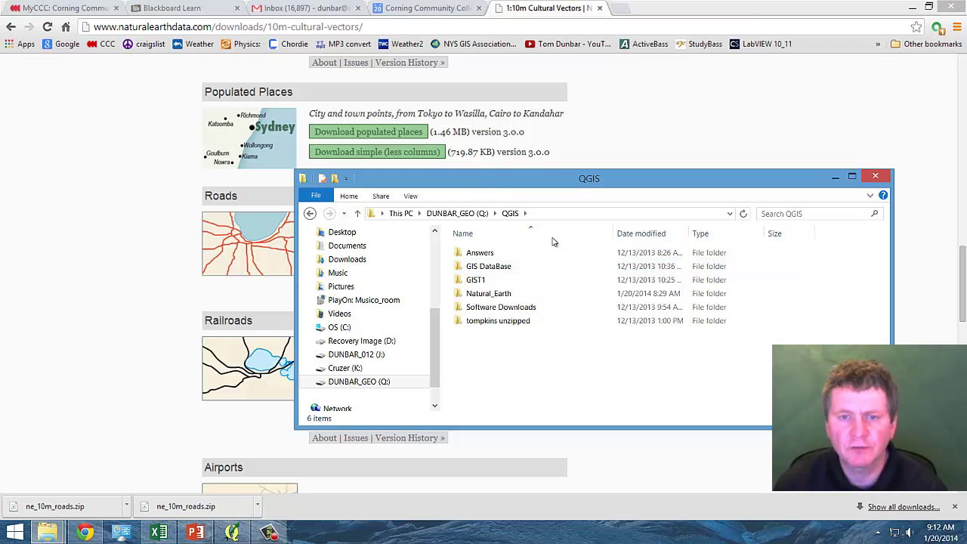
double_click(492, 271)
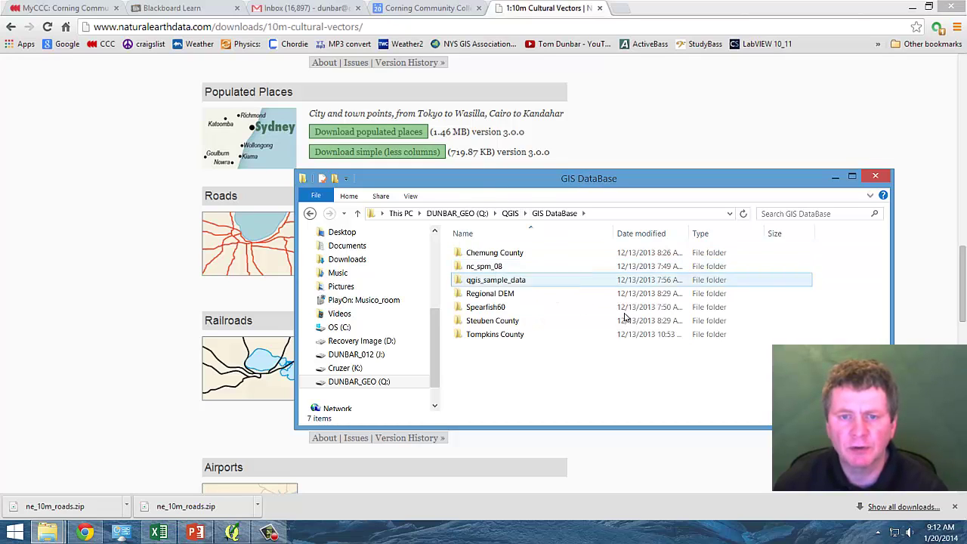
Step: Create a new folder named Natural Earth inside GIS DataBase and open it
right_click(489, 358)
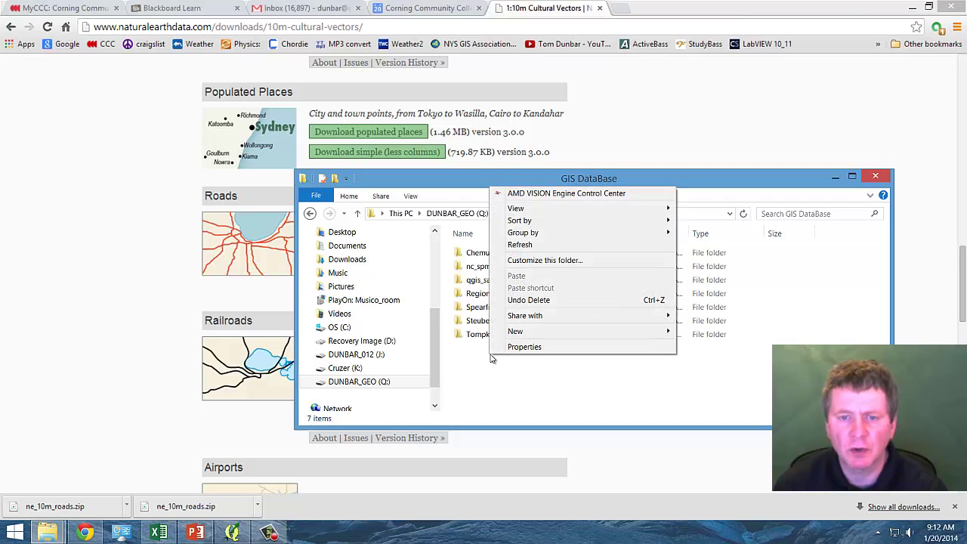
mouse_move(669, 332)
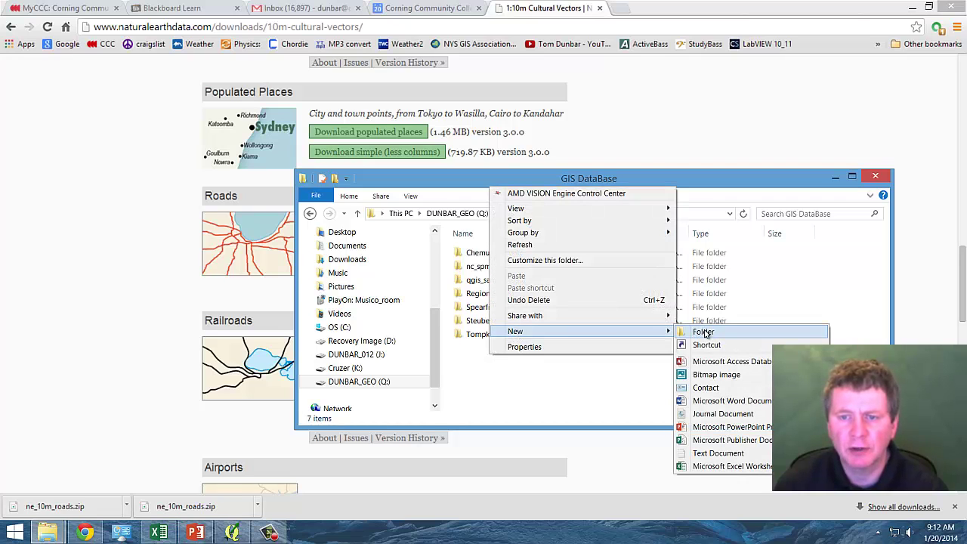
click(703, 332)
text(N)
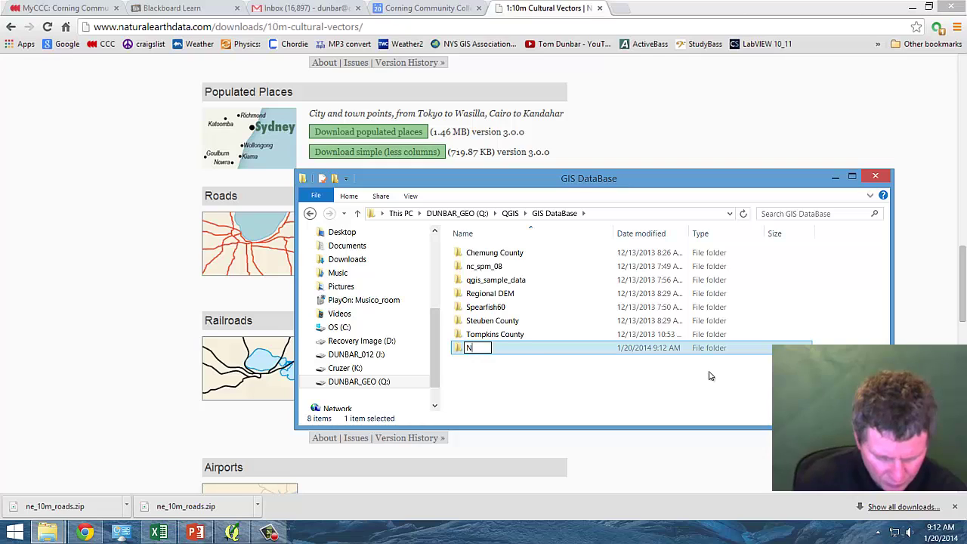
text(Atural Earth)
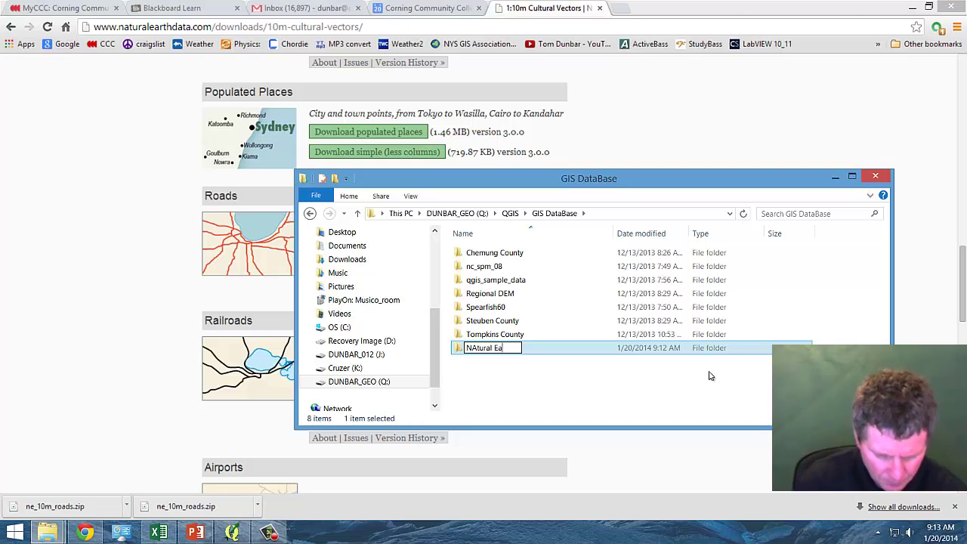
key(Return)
key(Return)
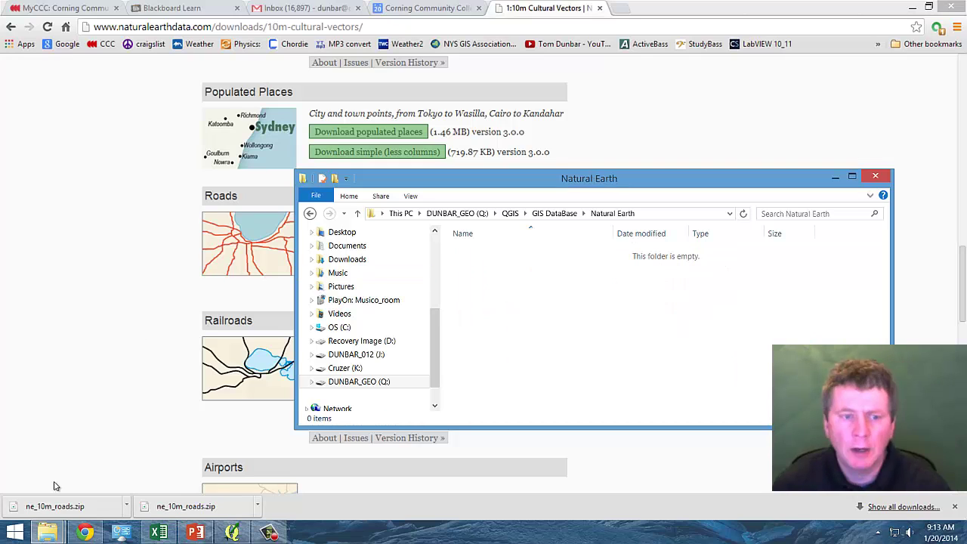
Step: Transfer the downloaded ne_10m_roads.zip from the browser into the Natural Earth folder in File Explorer
click(89, 513)
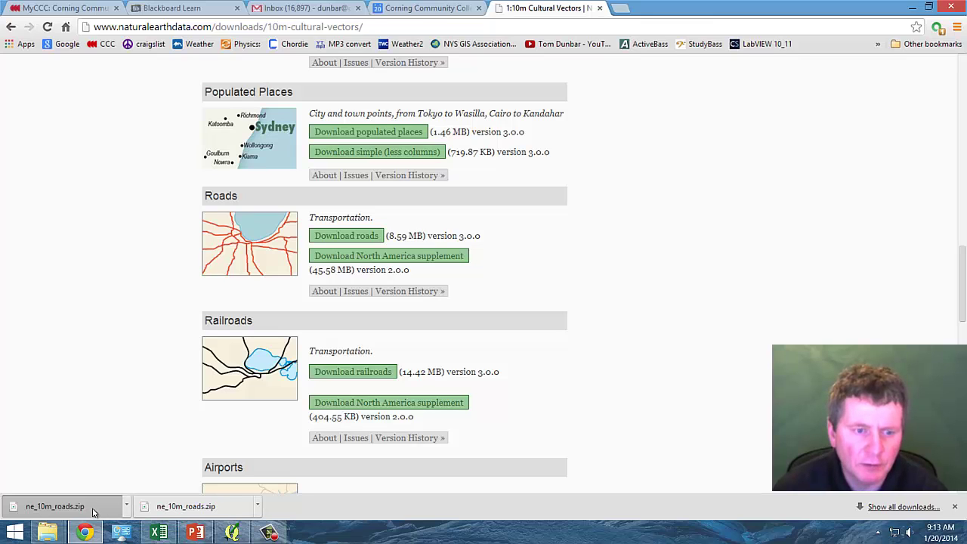
click(93, 513)
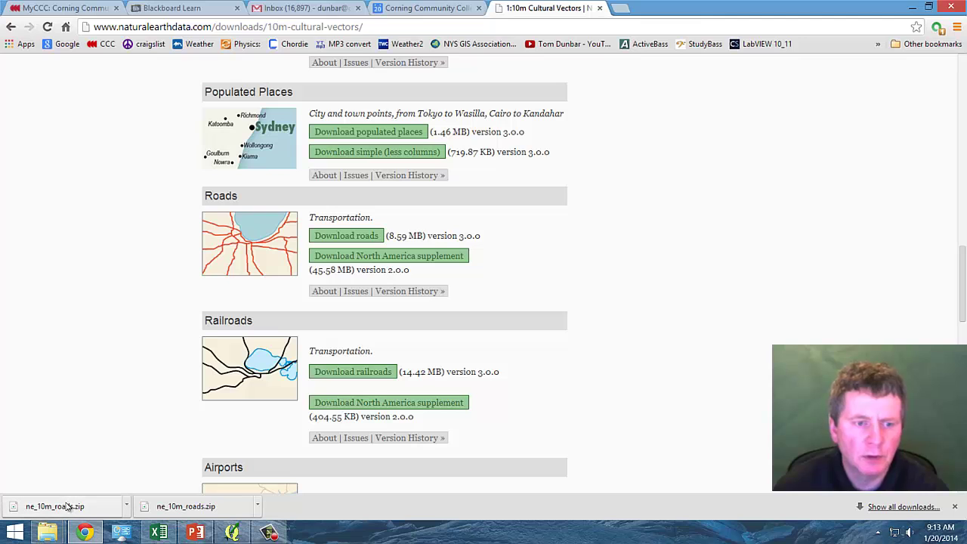
click(929, 6)
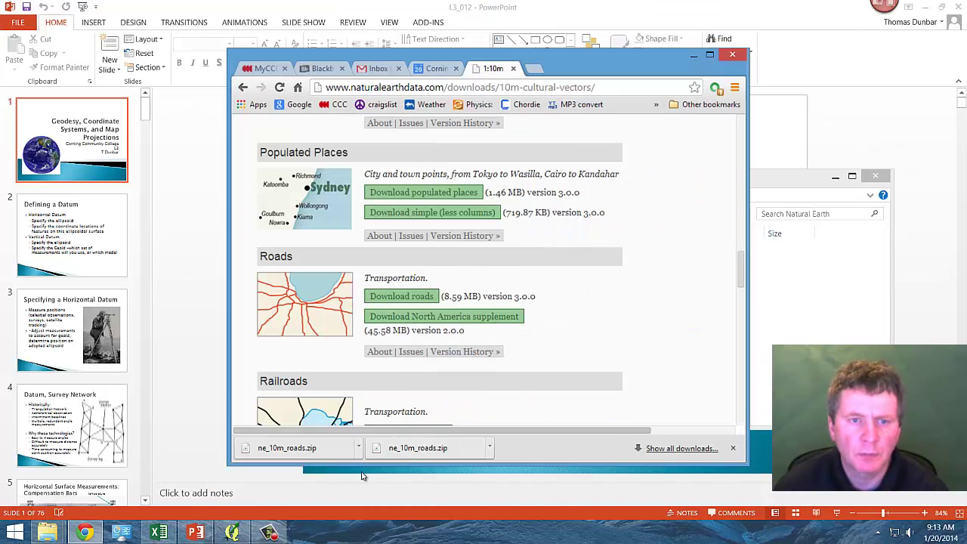
click(767, 367)
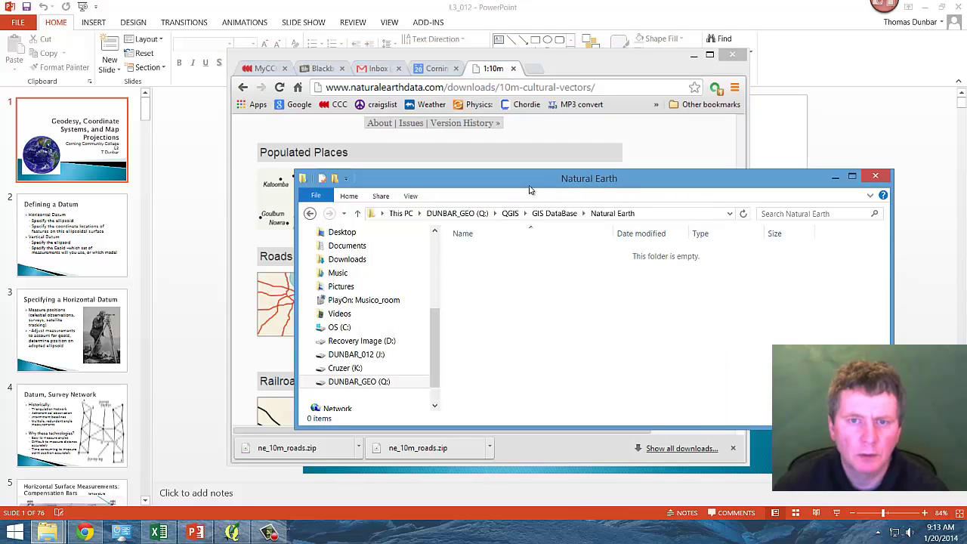
drag(544, 190, 567, 198)
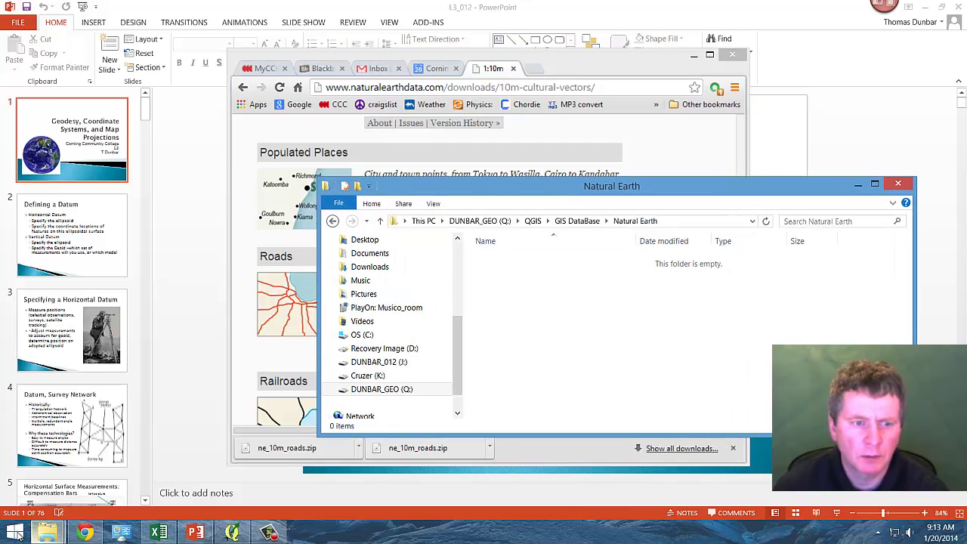
click(55, 535)
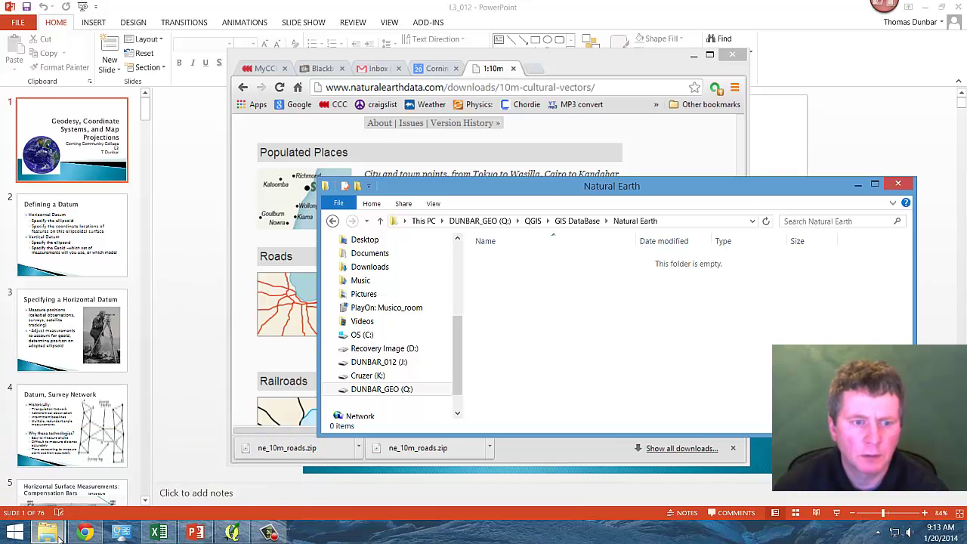
click(84, 533)
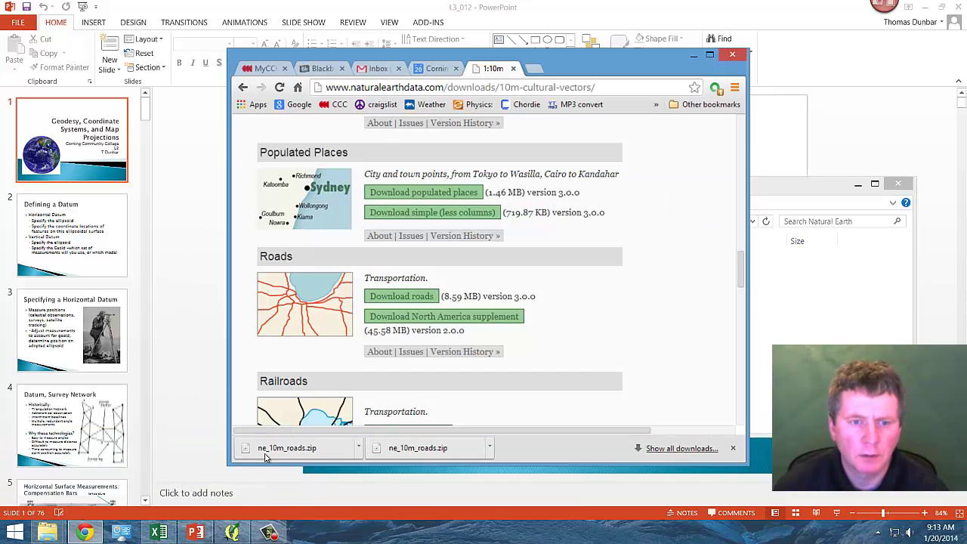
drag(387, 59, 94, 59)
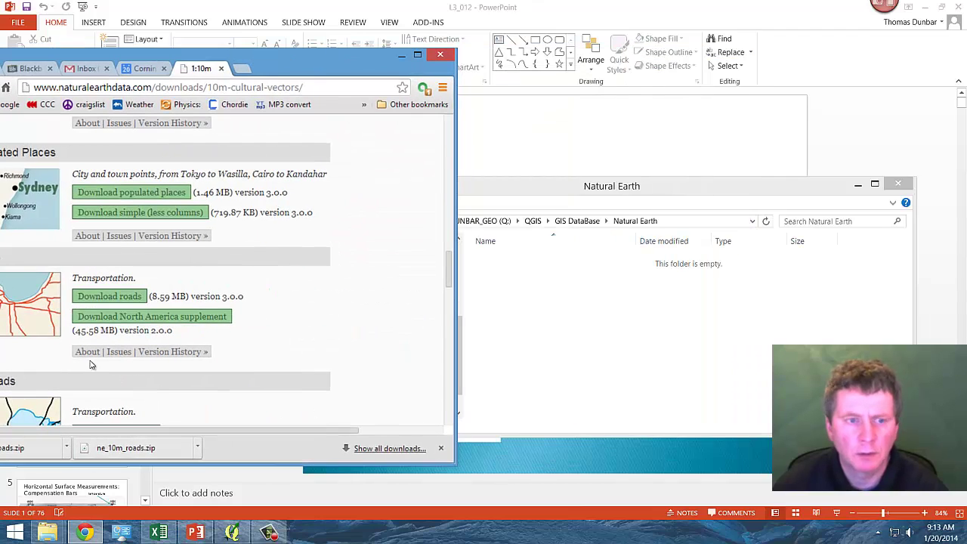
drag(214, 435, 649, 309)
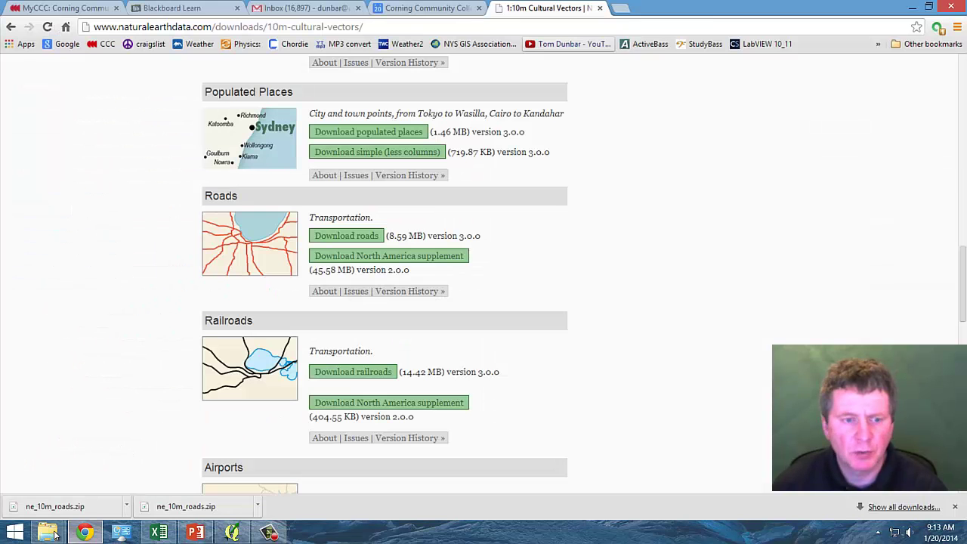
click(47, 538)
click(136, 495)
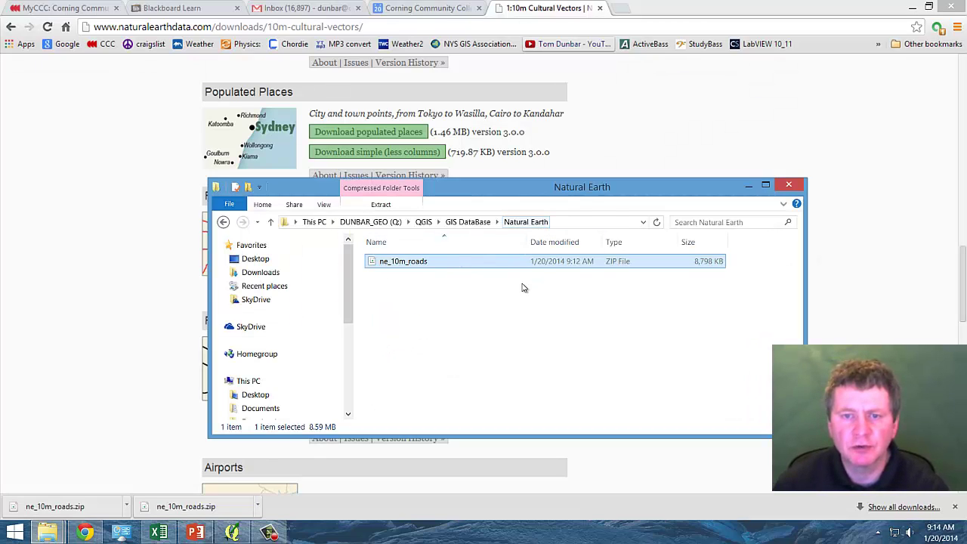
Step: Extract the ne_10m_roads ZIP file into the current folder with ZipGenius and permanently delete the archive
right_click(442, 265)
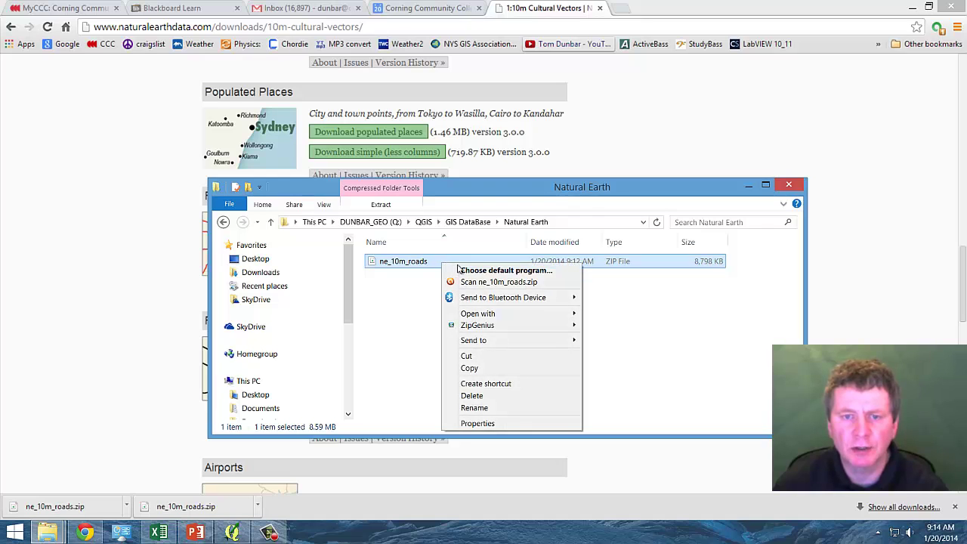
mouse_move(481, 325)
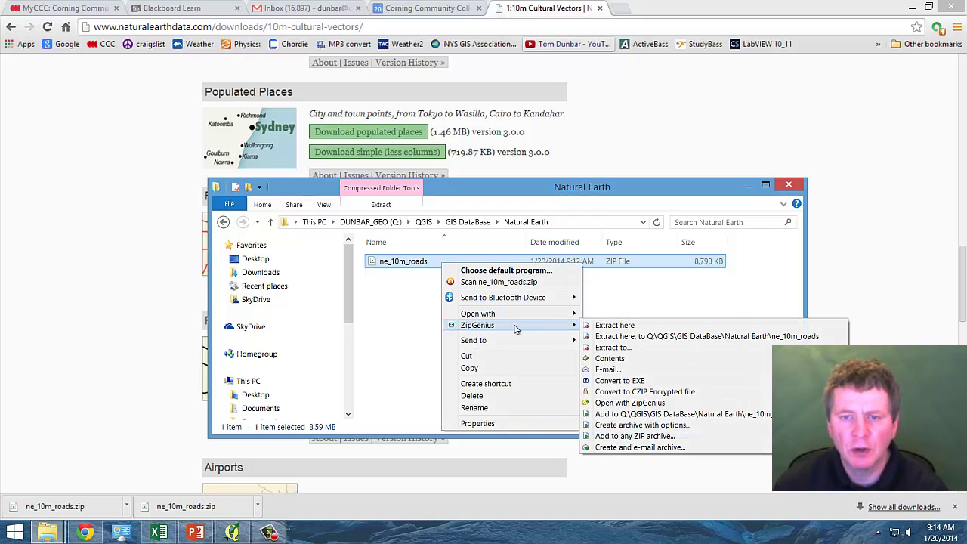
click(614, 326)
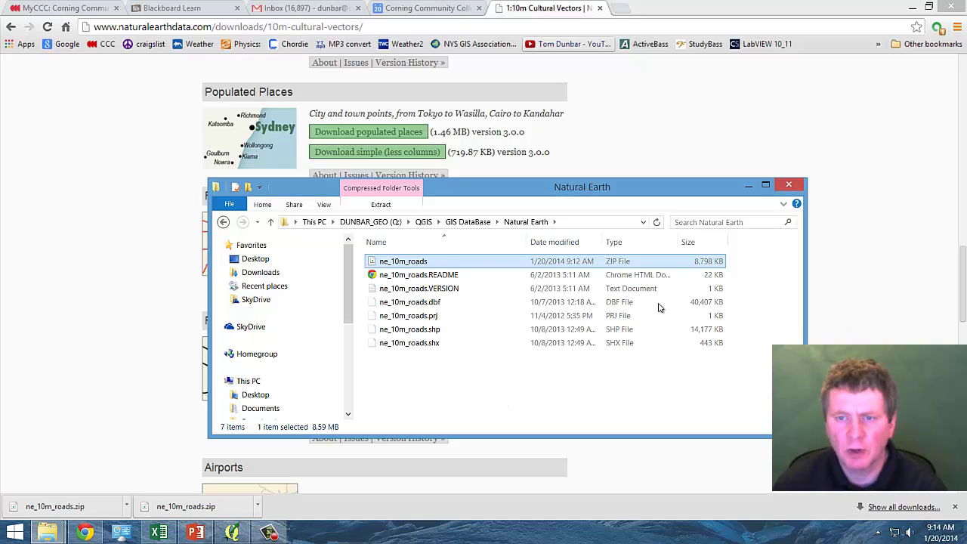
right_click(461, 263)
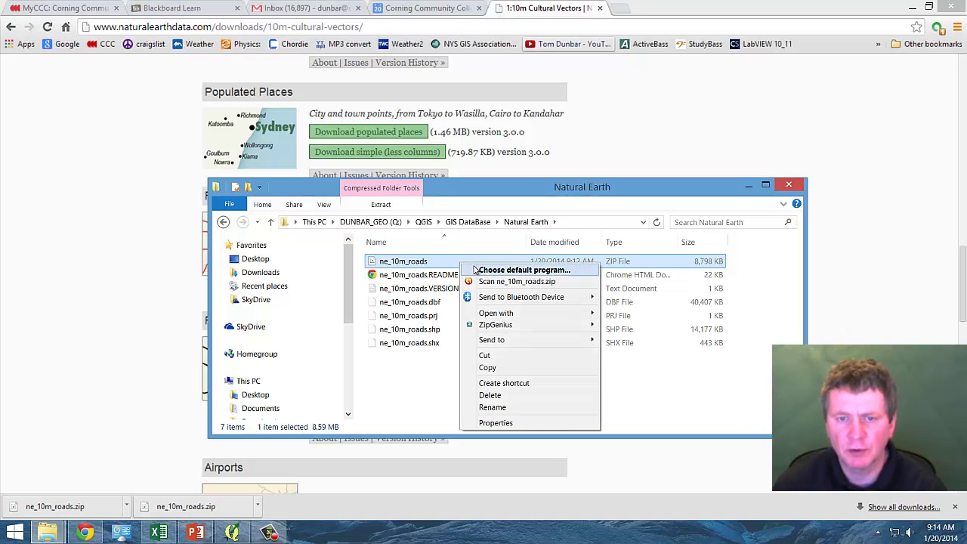
click(490, 395)
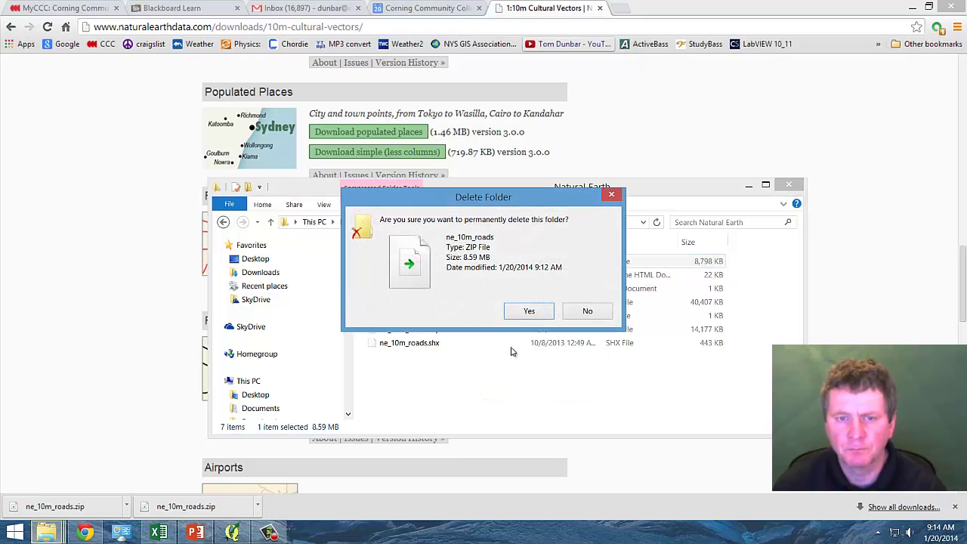
click(529, 310)
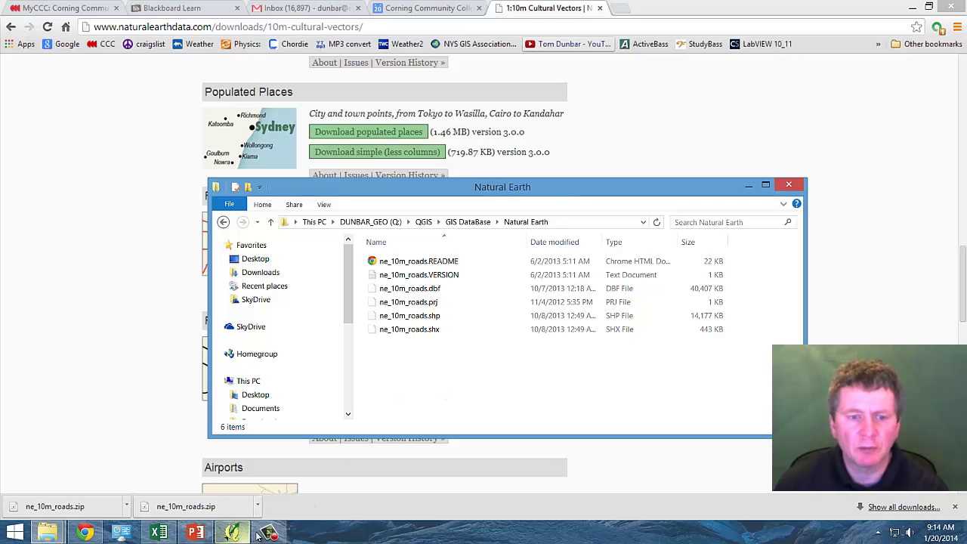
Step: Switch to QGIS and add ne_10m_roads.shp from QGIS > GIS DataBase > Natural Earth as a vector layer
click(227, 533)
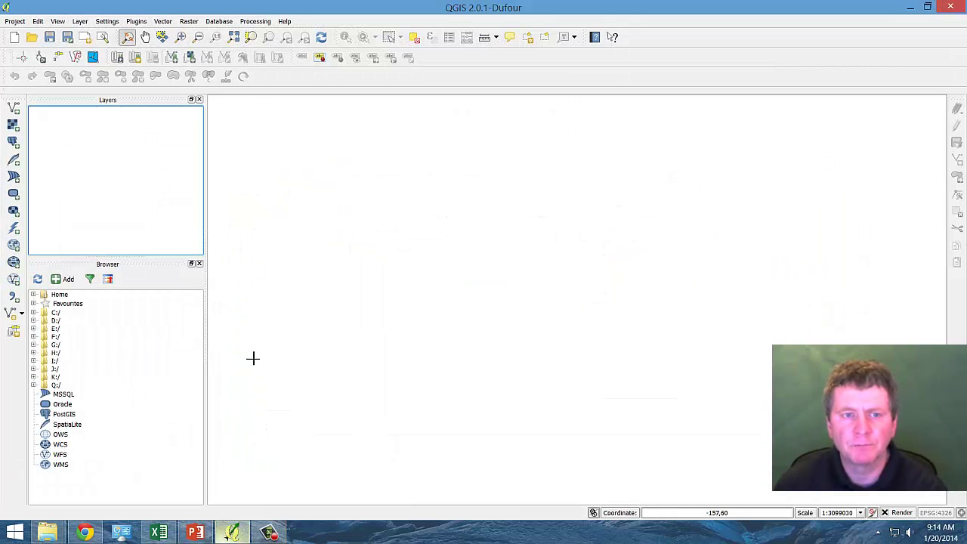
click(13, 109)
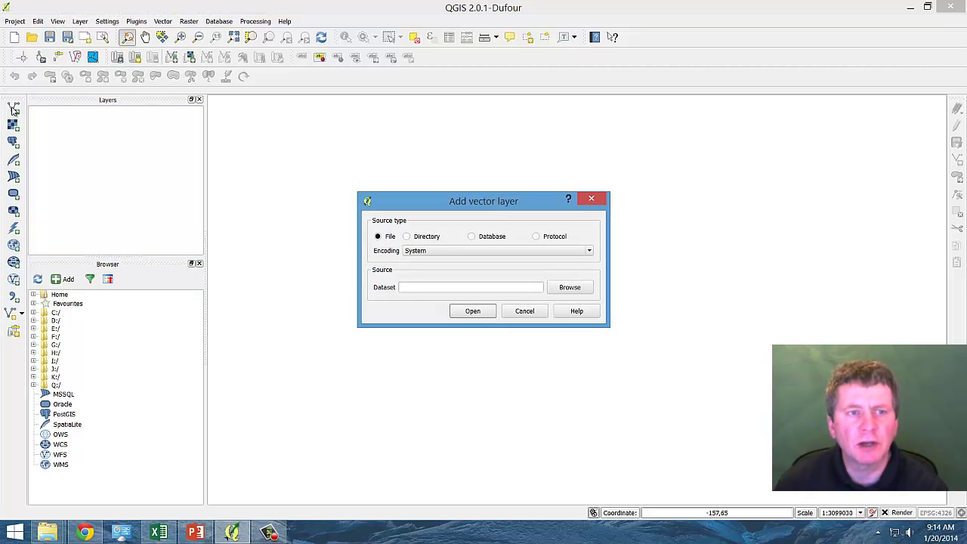
click(567, 288)
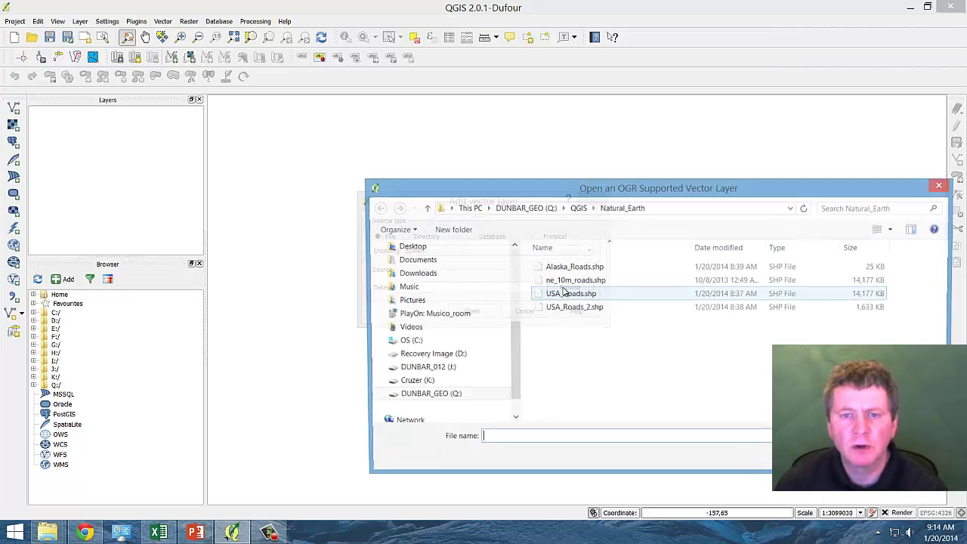
drag(627, 189, 518, 174)
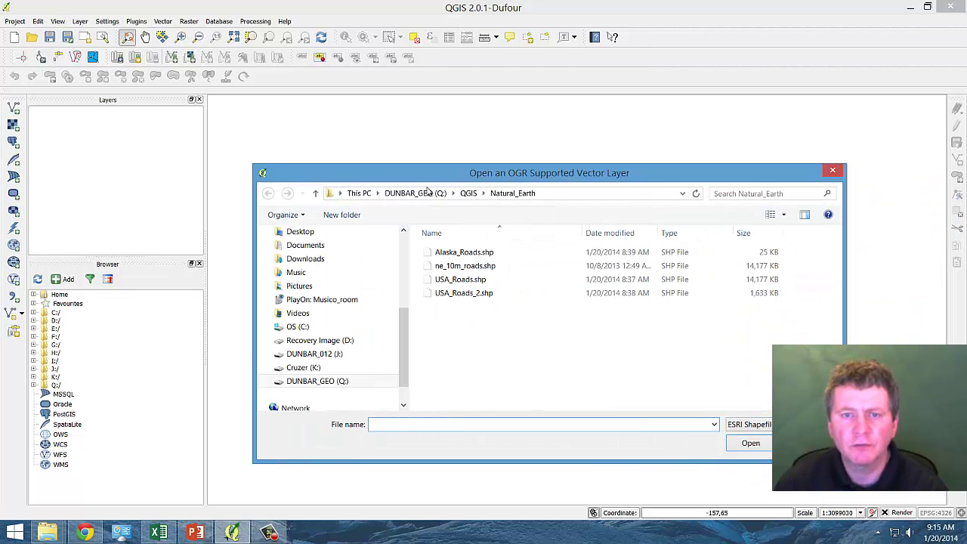
click(464, 194)
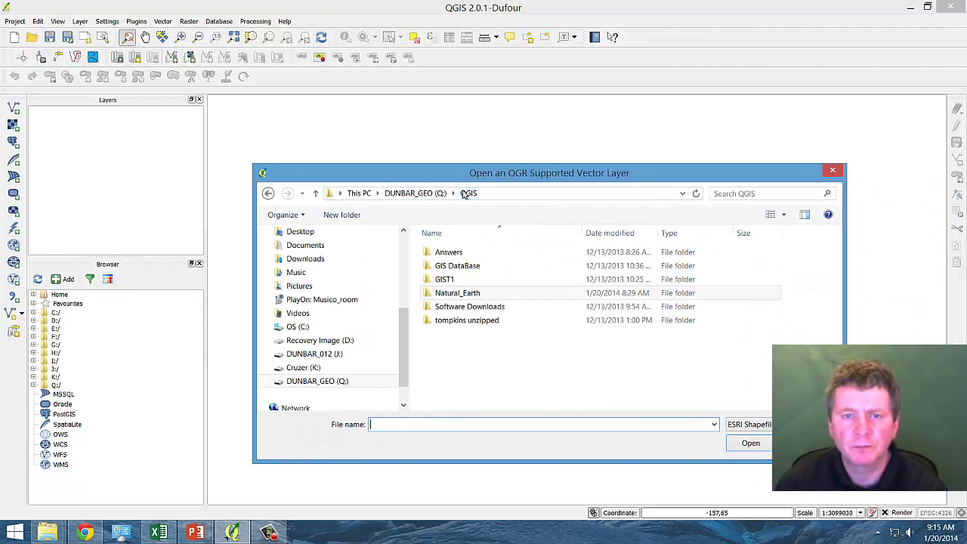
click(464, 271)
double_click(464, 270)
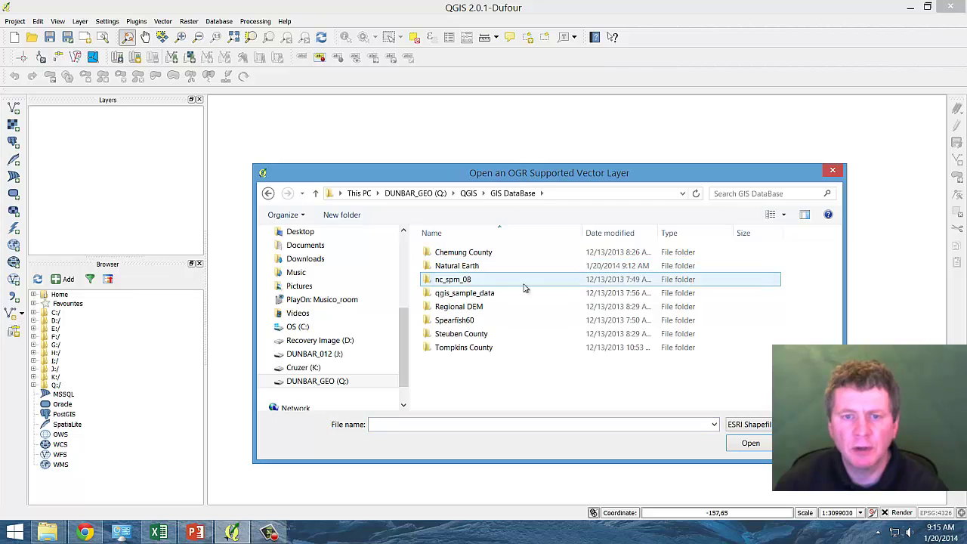
double_click(447, 267)
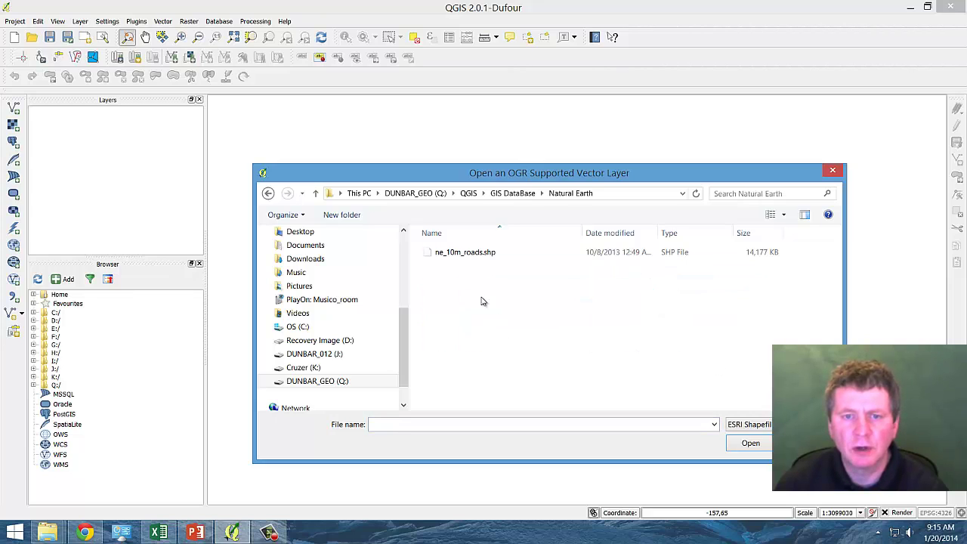
click(464, 256)
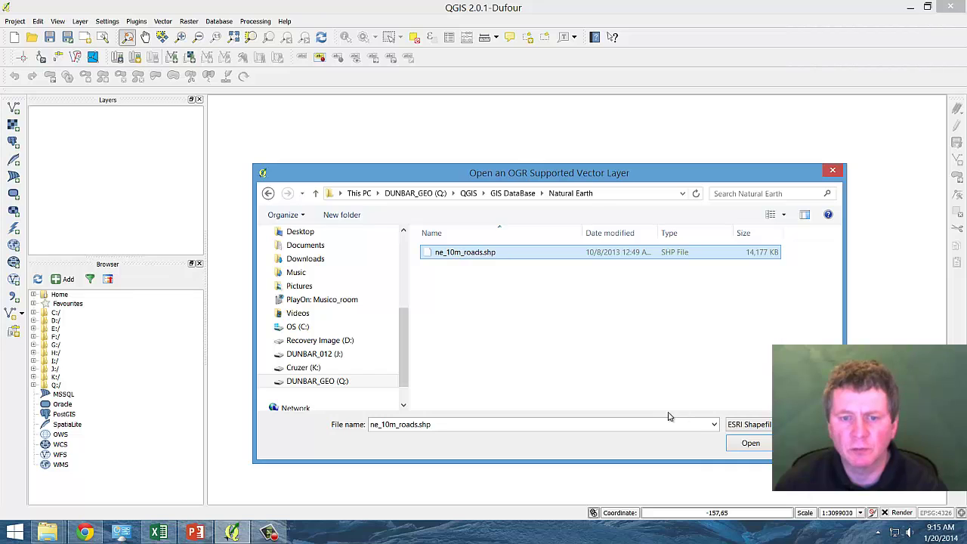
click(751, 445)
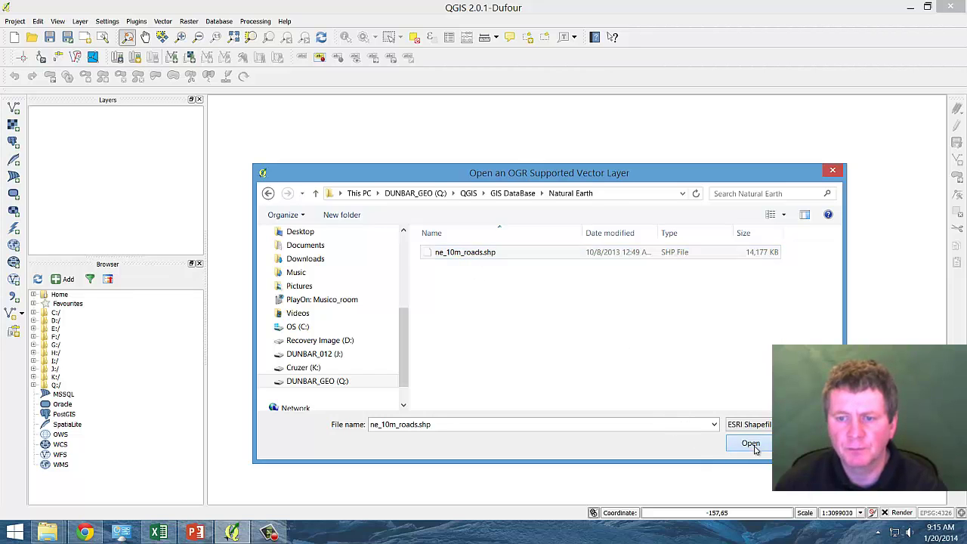
click(476, 312)
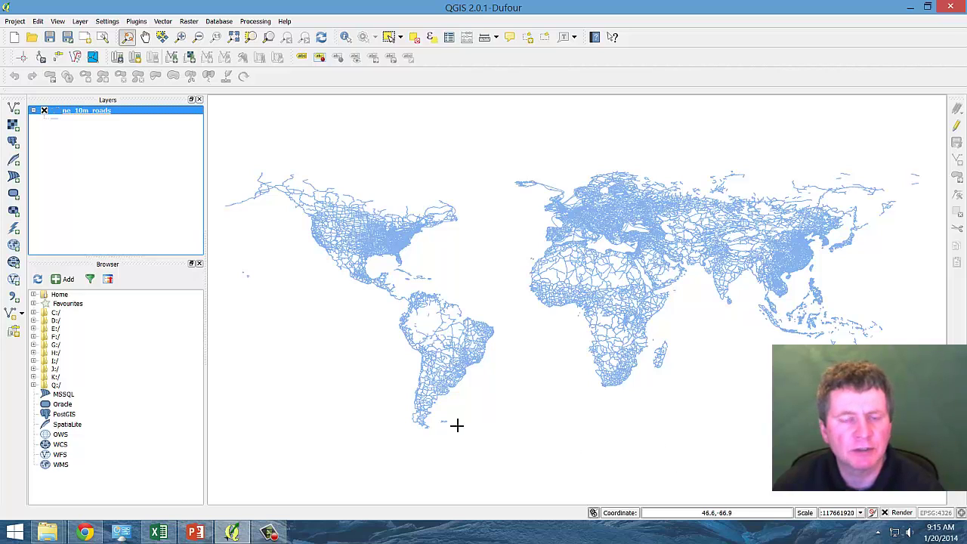
Step: Open the attribute table of the ne_10m_roads layer and look through its columns for the country field
right_click(103, 114)
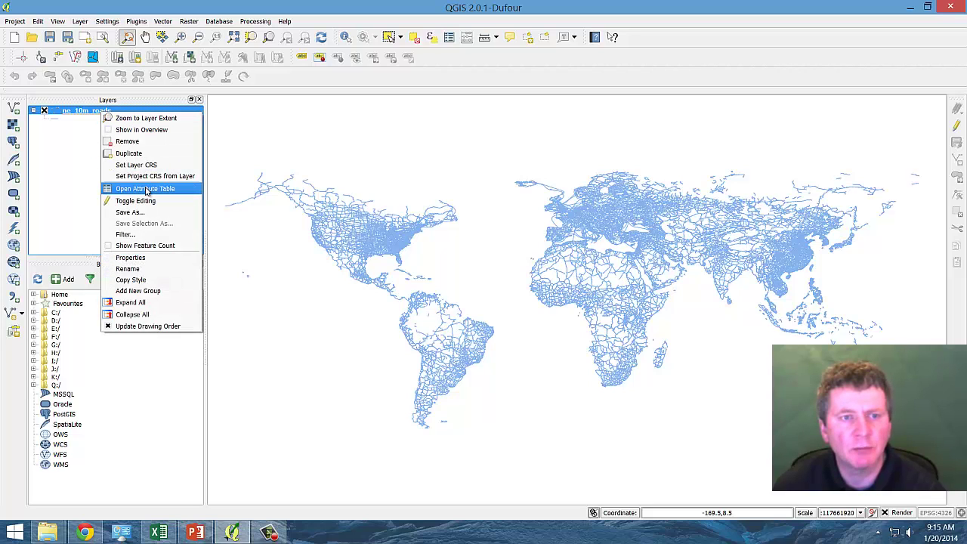
click(146, 189)
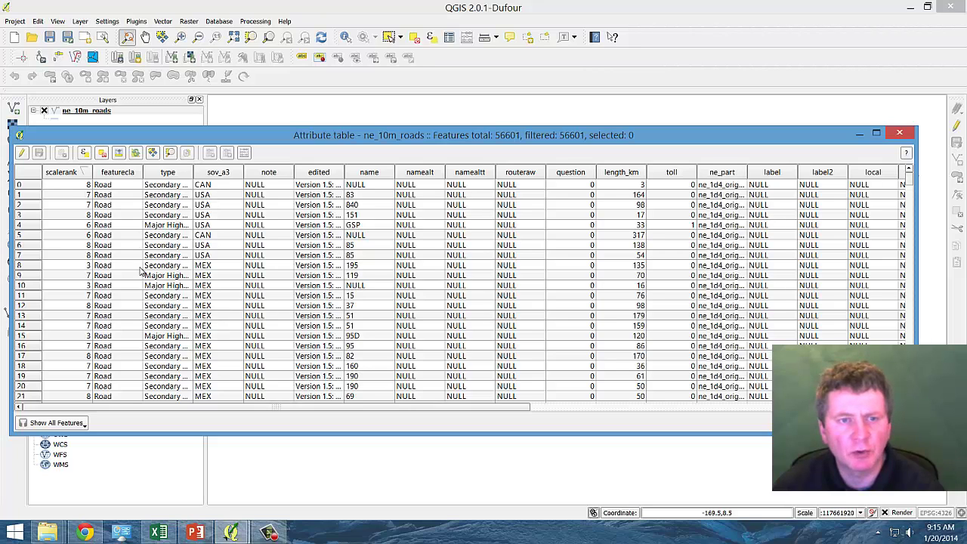
drag(152, 412, 614, 414)
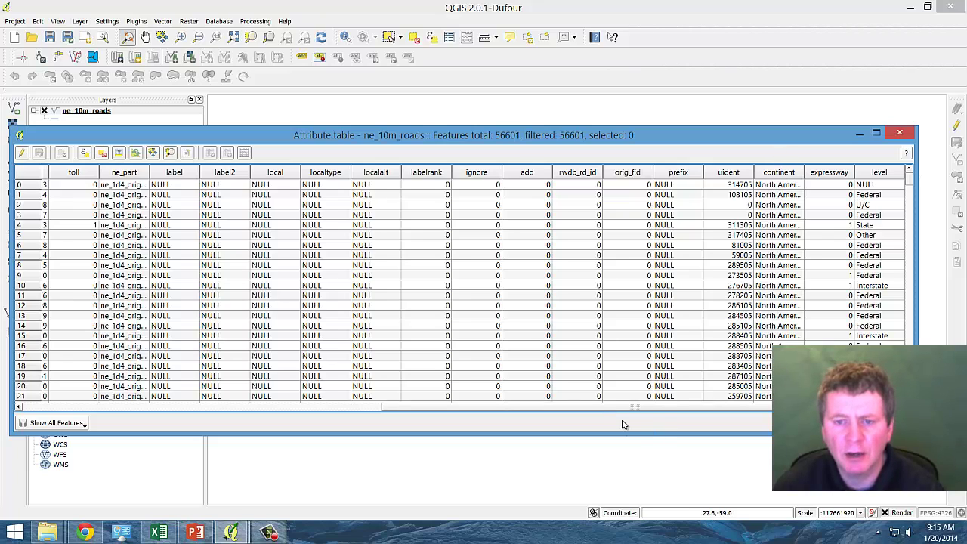
drag(613, 412, 339, 415)
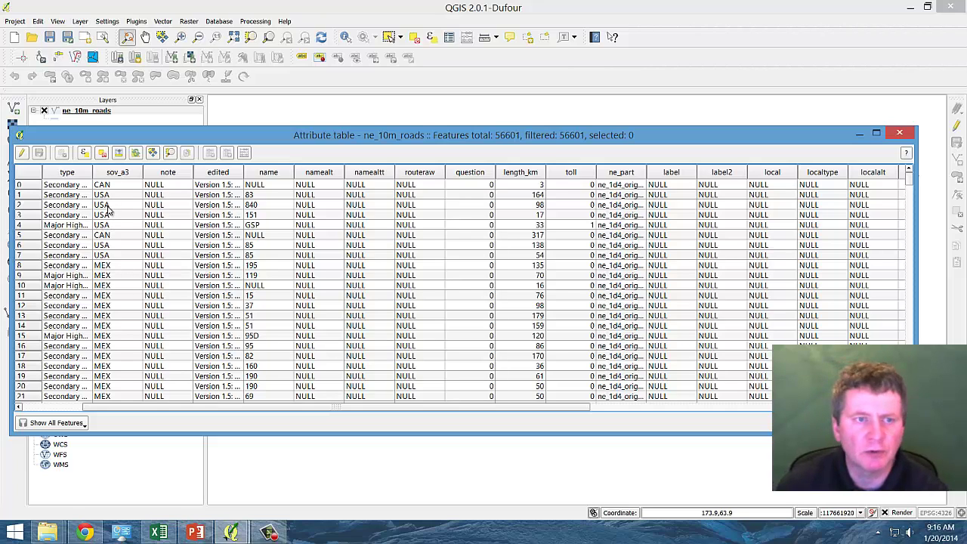
Step: Open Select By Expression for the roads table and begin the expression with the sov_a3 field and an equals operator
click(84, 154)
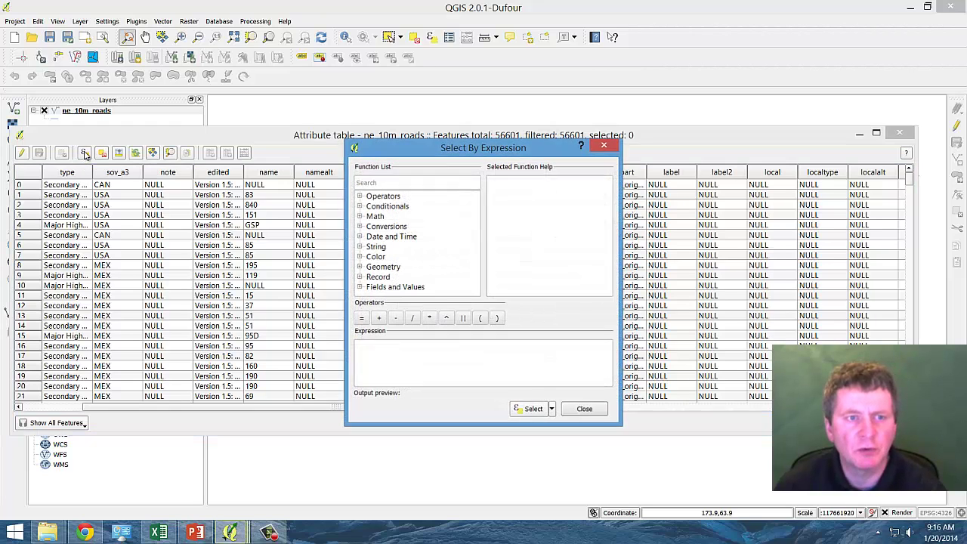
click(361, 287)
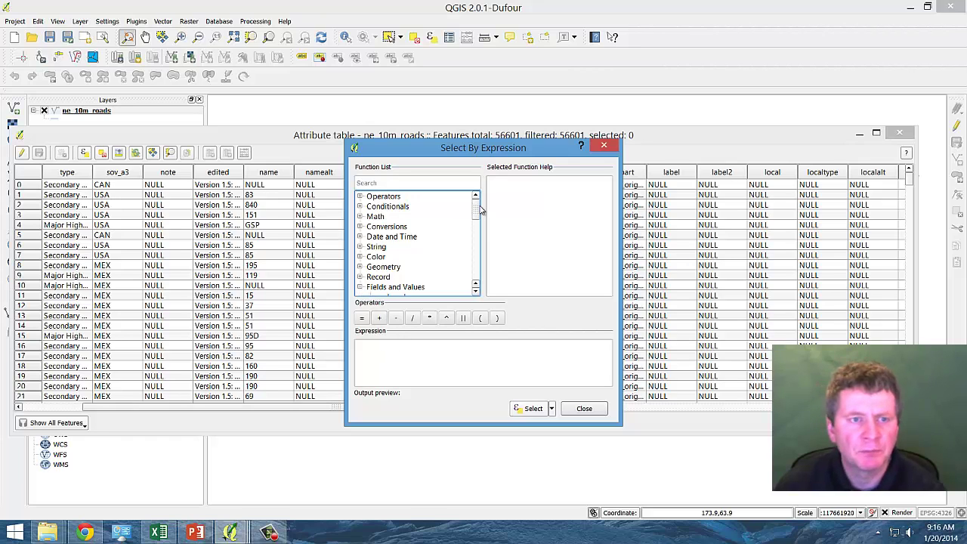
drag(477, 210, 477, 220)
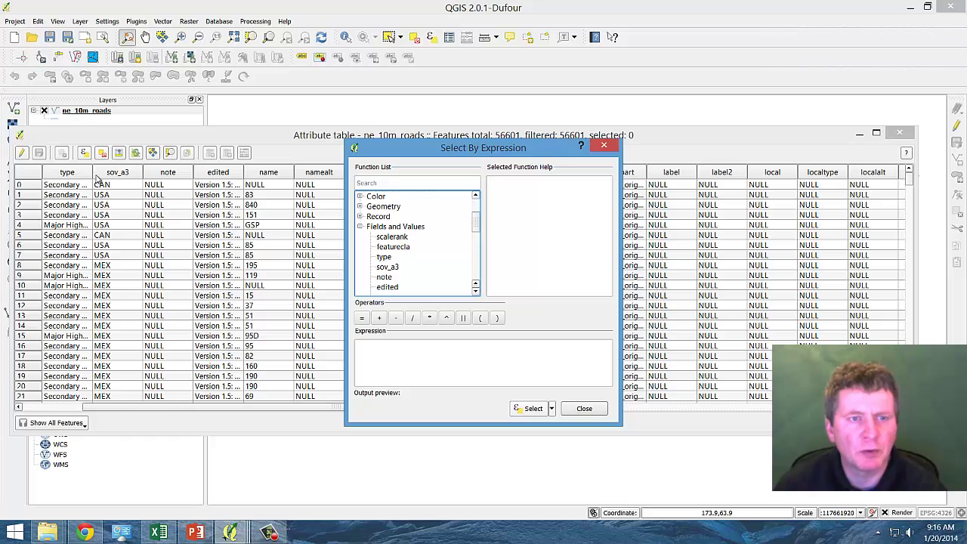
double_click(388, 270)
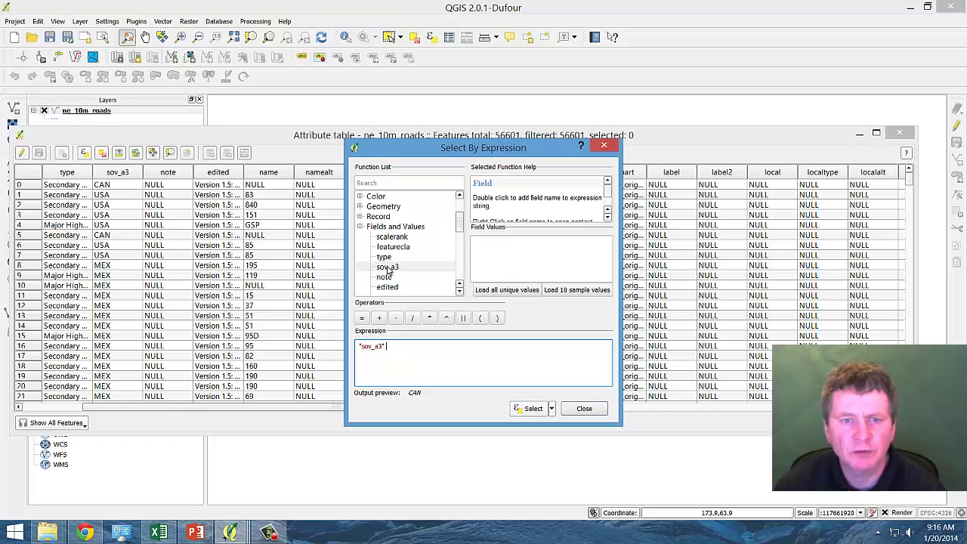
click(361, 318)
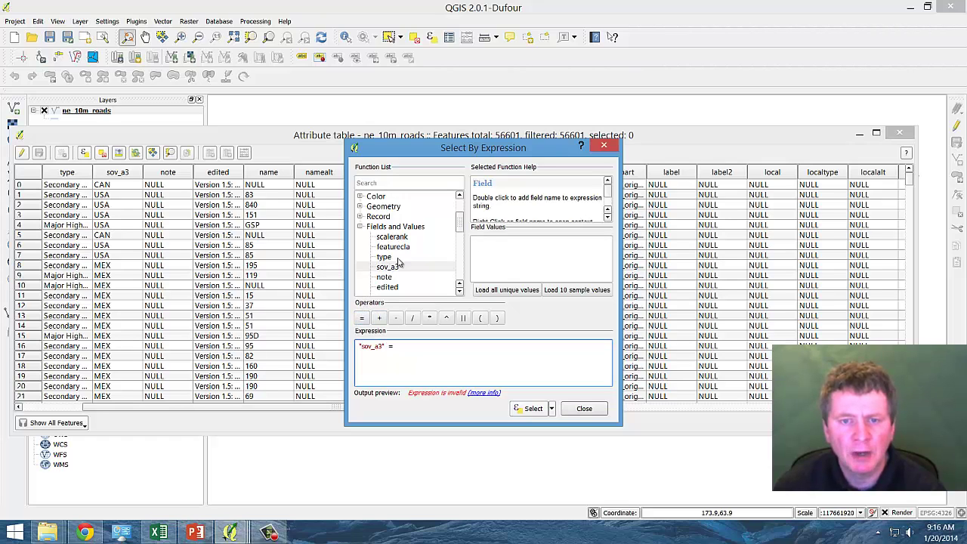
Step: Load all unique values of sov_a3, complete the expression as "sov_a3" = 'USA', and select the matching roads
click(503, 291)
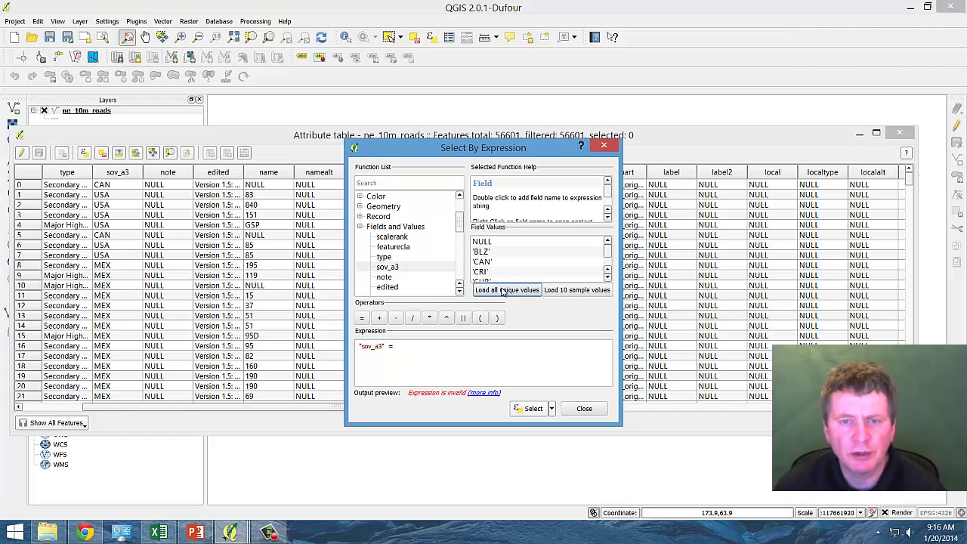
click(608, 280)
click(608, 280)
click(608, 280)
click(608, 280)
click(608, 280)
click(608, 280)
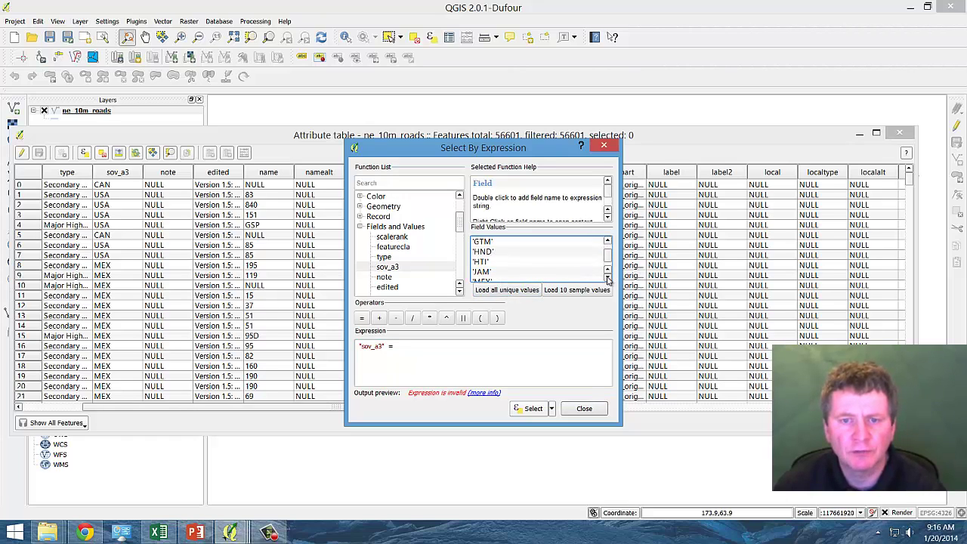
click(608, 280)
click(608, 279)
click(608, 279)
click(608, 280)
click(608, 279)
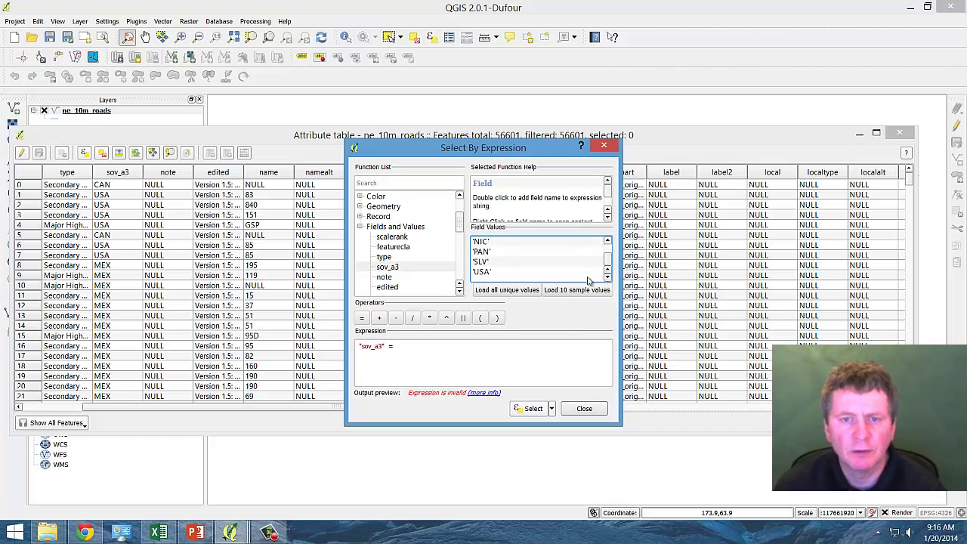
click(486, 273)
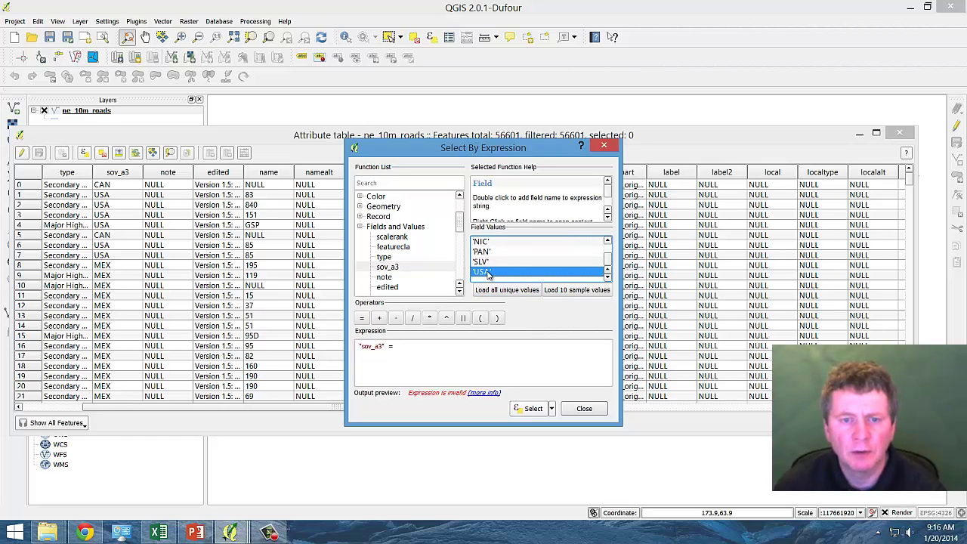
double_click(488, 273)
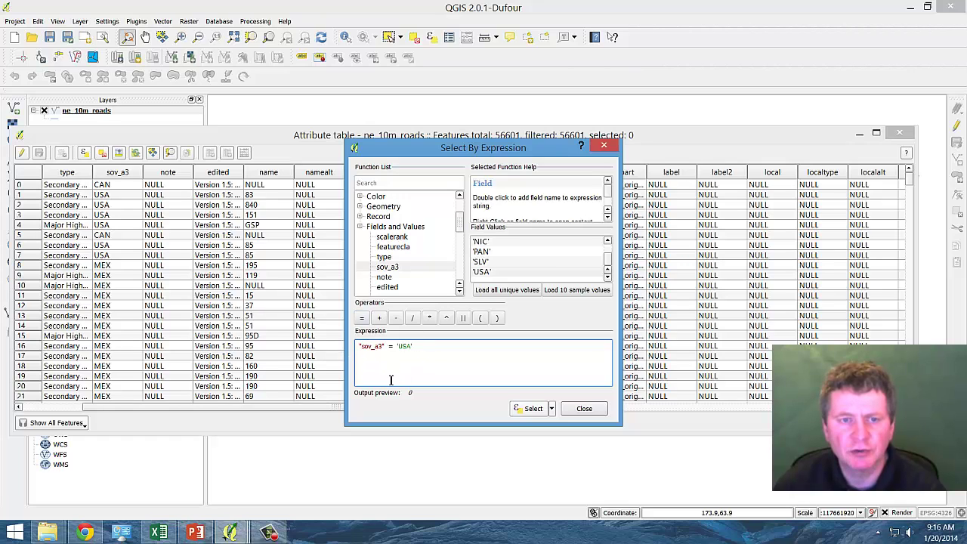
click(533, 409)
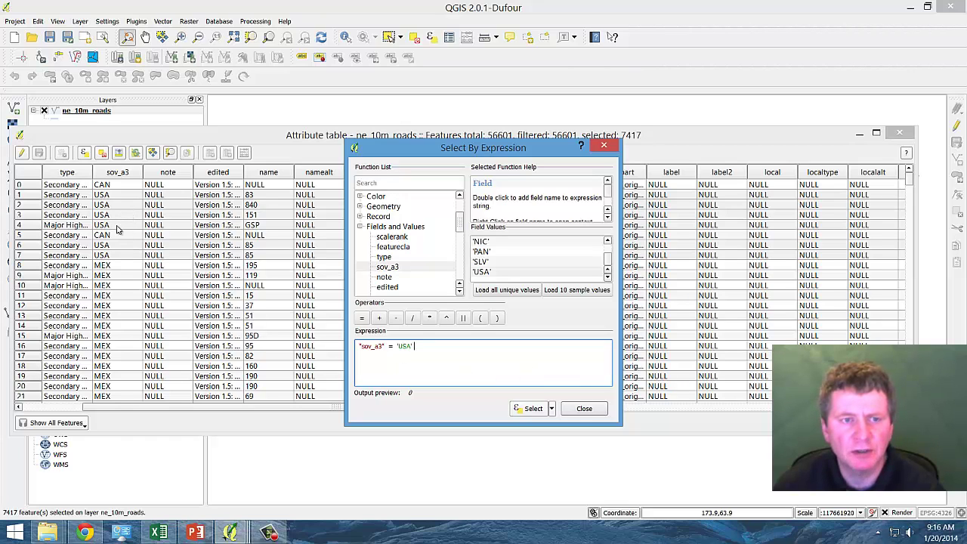
Step: Show only the selected features in the attribute table, look through the rows, and close the table and expression dialog
click(85, 428)
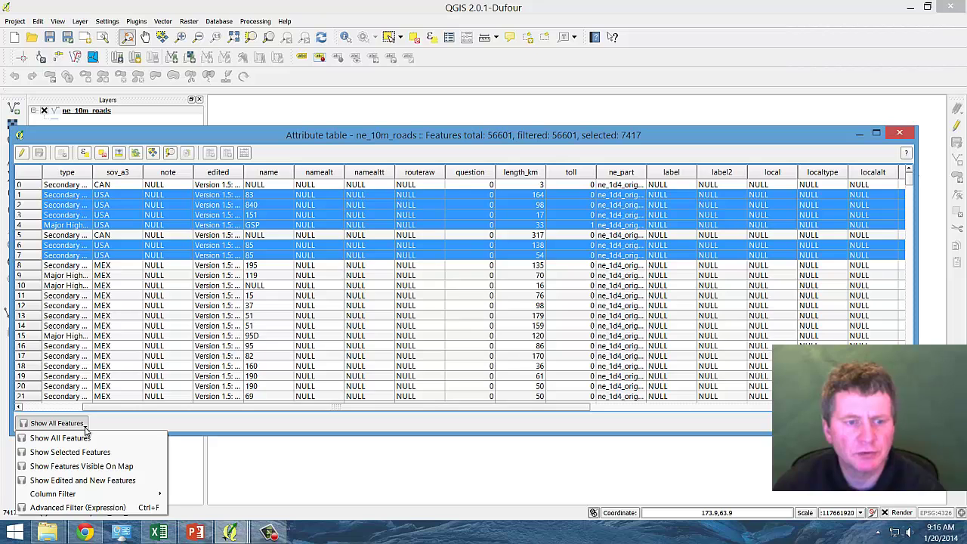
click(80, 454)
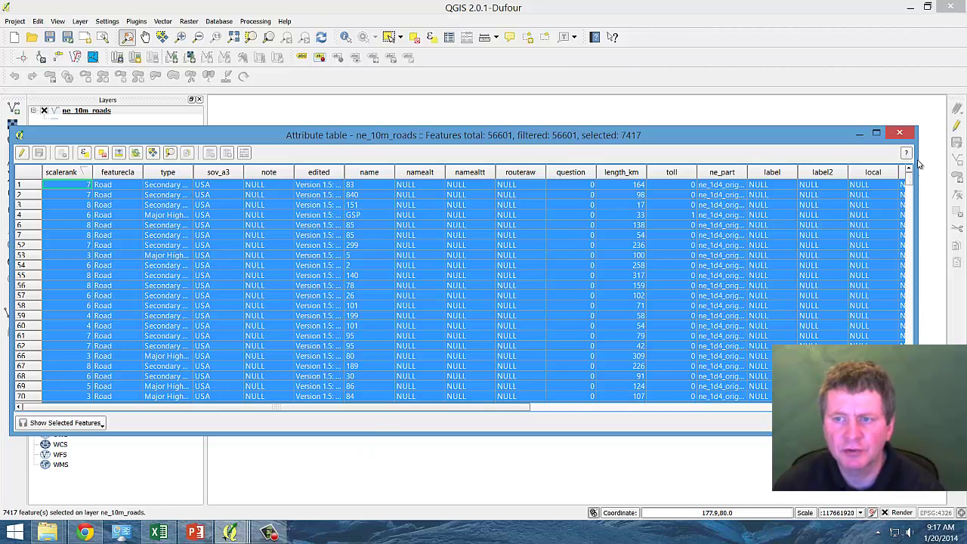
scroll(907, 204, down, 6)
drag(907, 204, 896, 245)
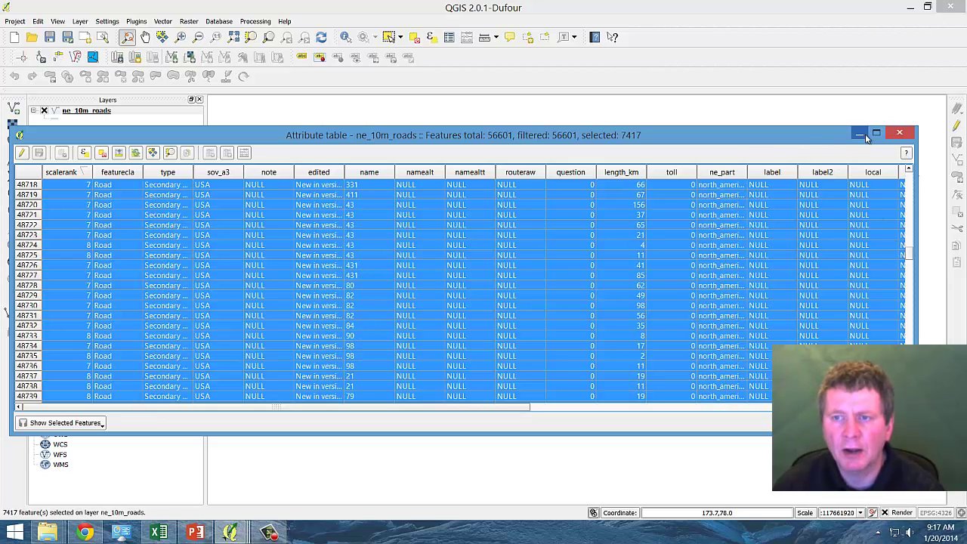
click(900, 134)
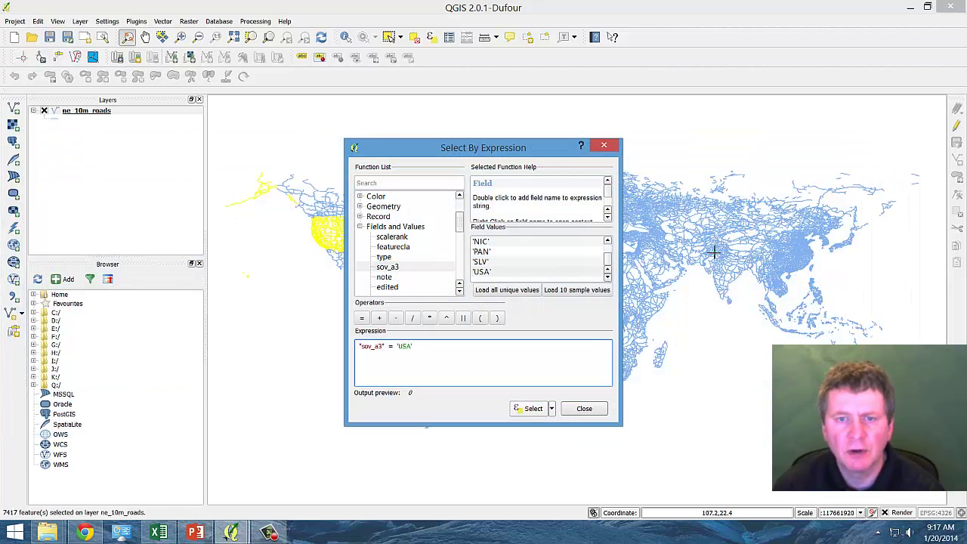
click(607, 146)
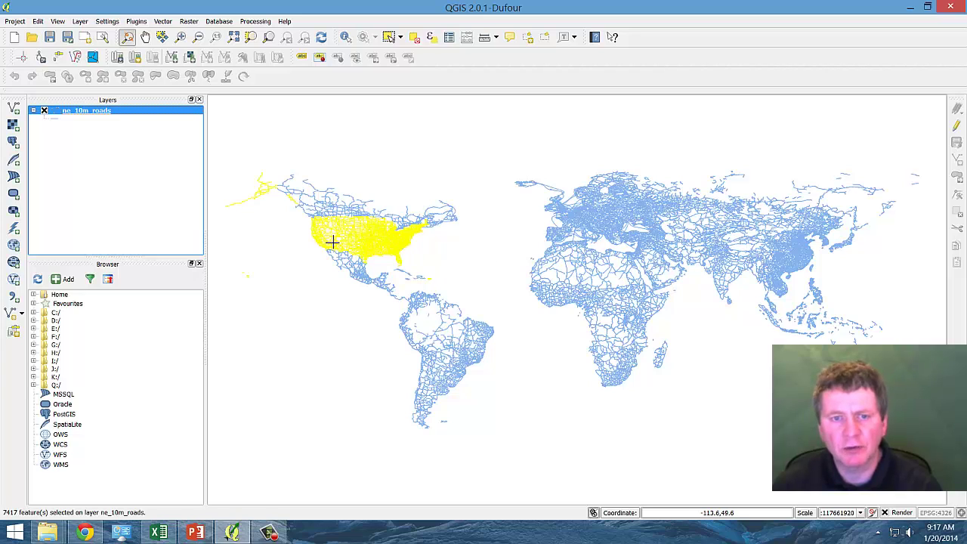
Step: Save the selected ne_10m_roads features as ESRI Shapefile USA_Roads in QGIS > GIS DataBase > Natural Earth on the Q: drive
right_click(117, 114)
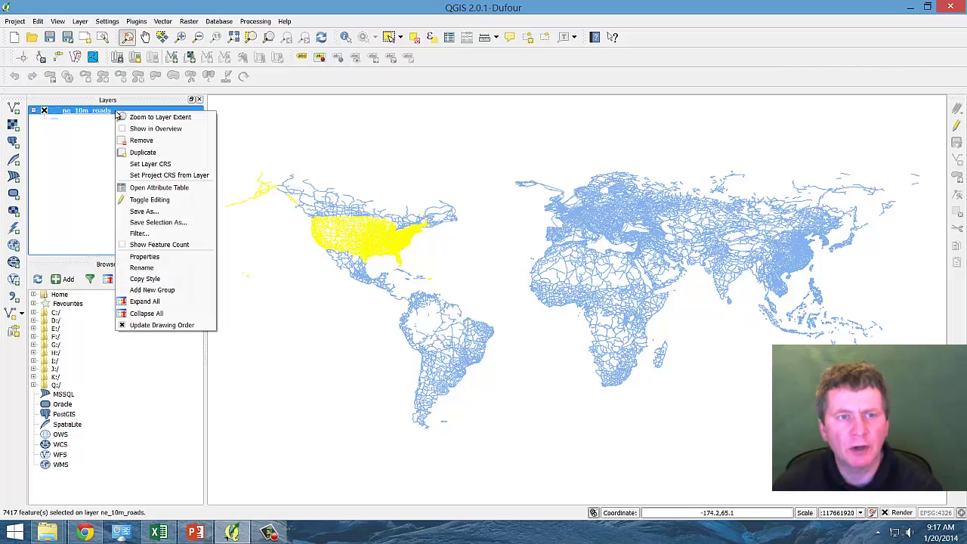
click(150, 227)
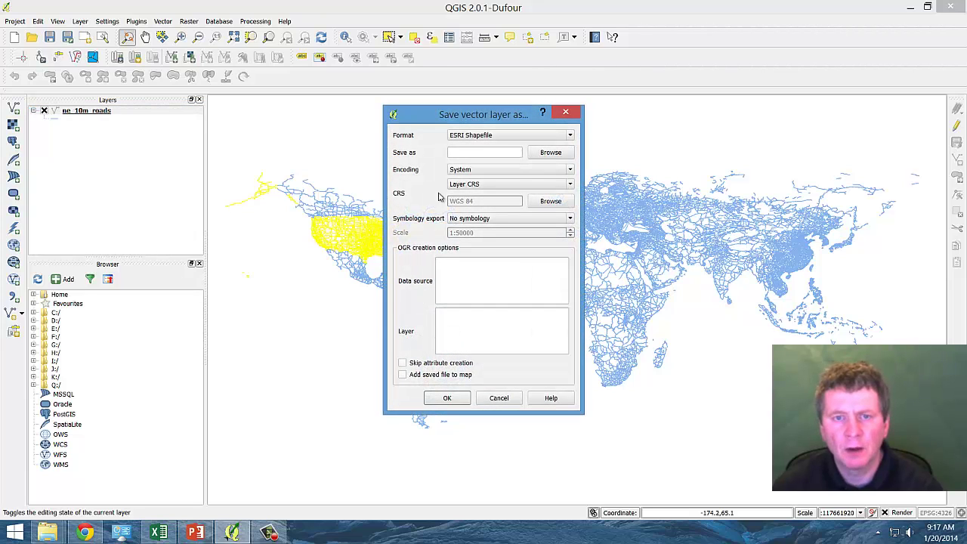
click(458, 157)
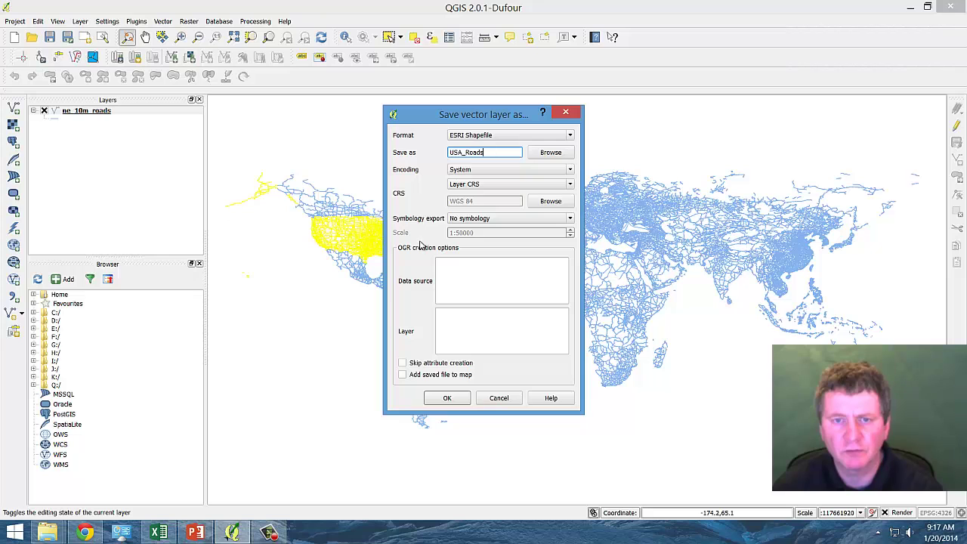
click(551, 153)
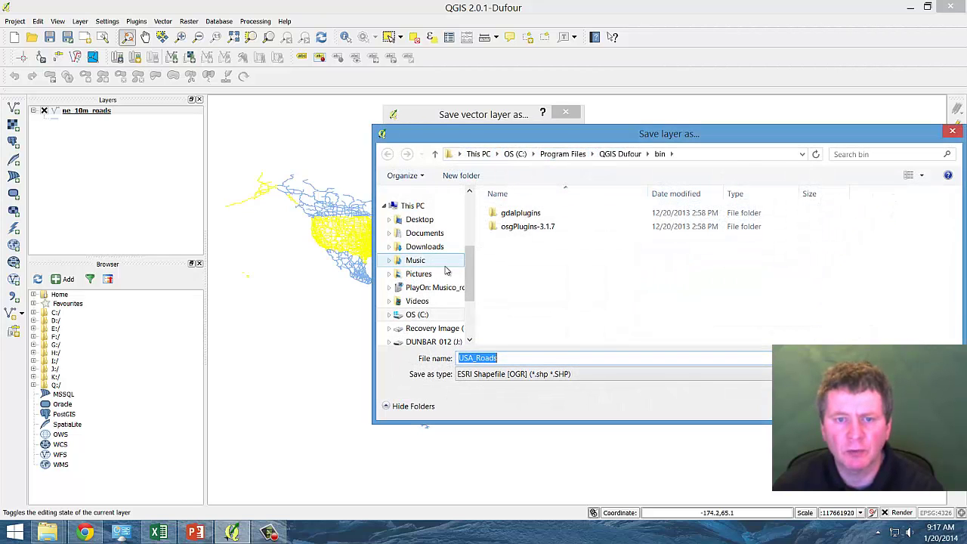
scroll(466, 266, down, 2)
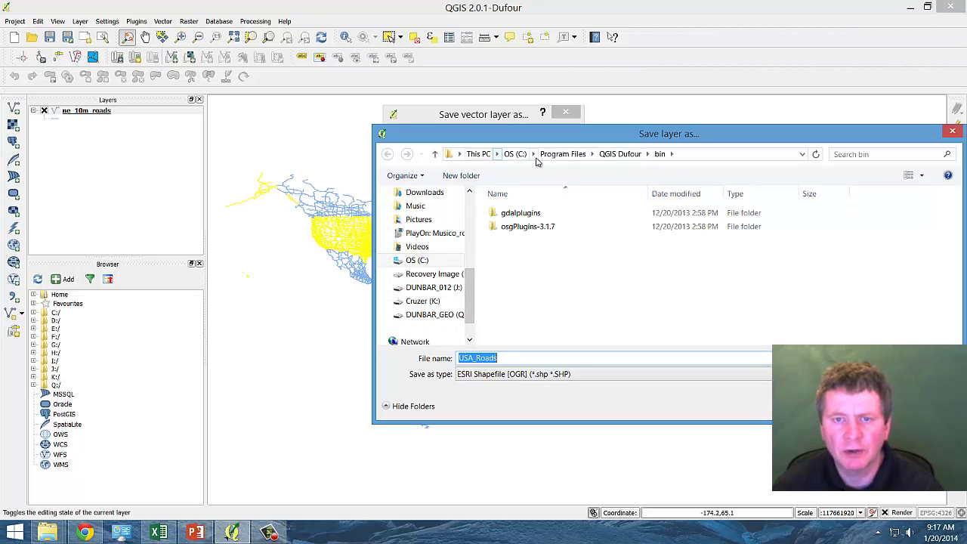
click(434, 314)
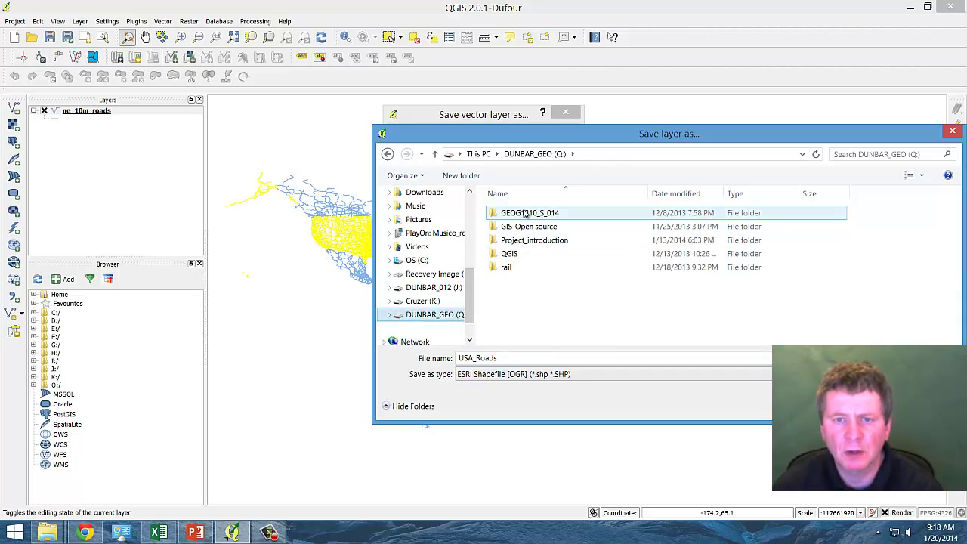
double_click(508, 255)
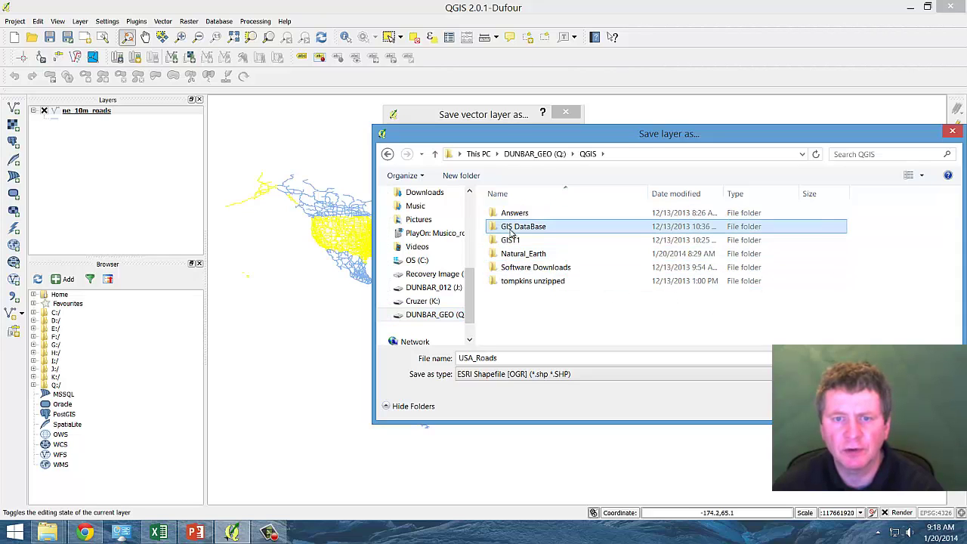
double_click(540, 228)
double_click(540, 229)
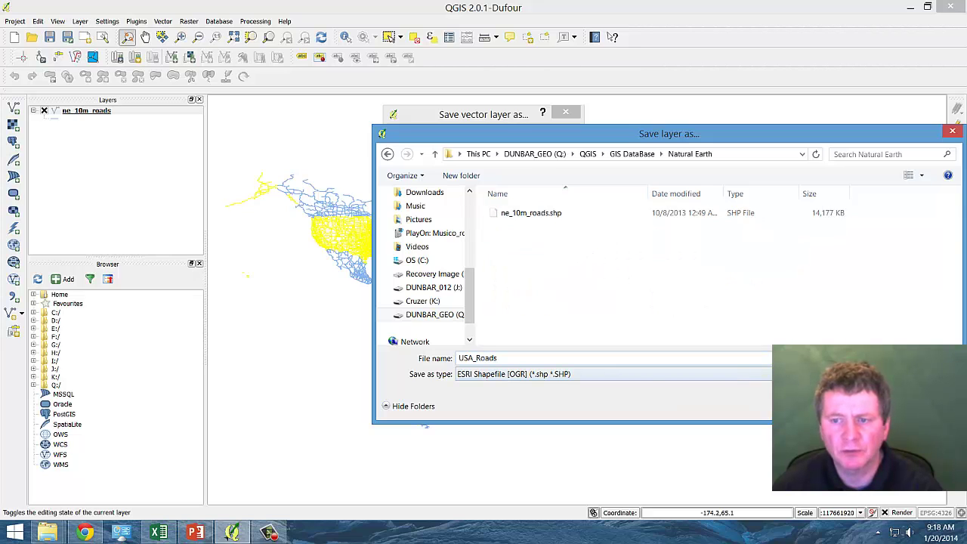
key(Return)
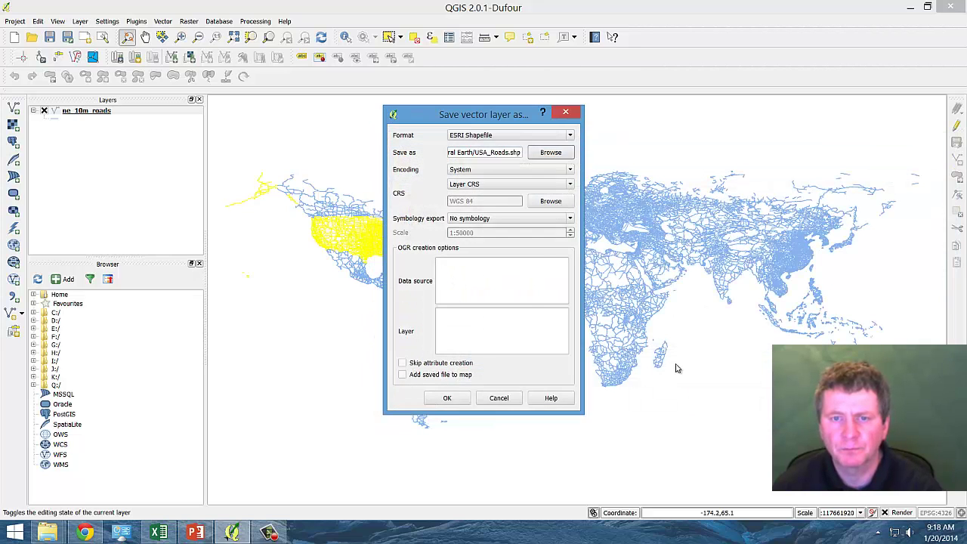
key(Return)
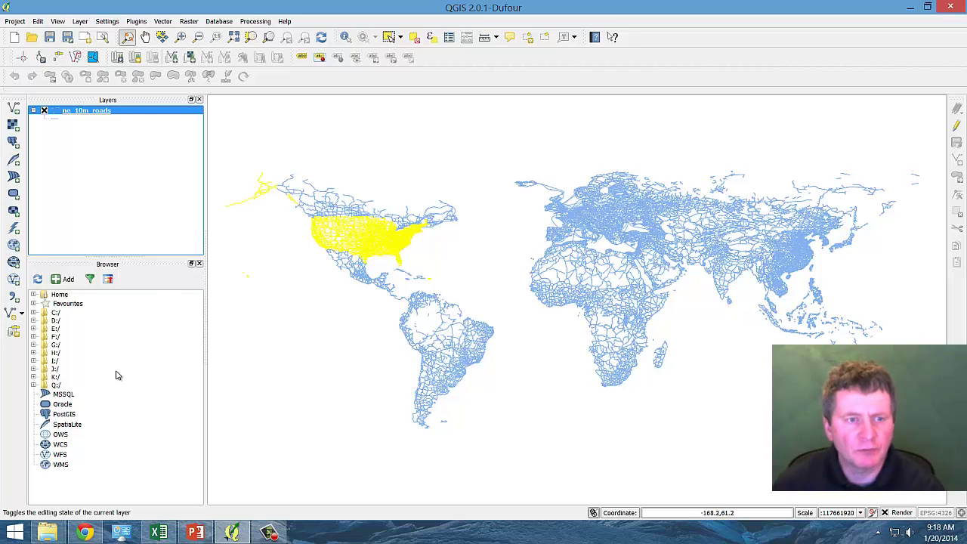
Step: Add USA_Roads.shp to the map from Q:/ > QGIS > GIS DataBase > Natural Earth in the file browser tree
click(34, 385)
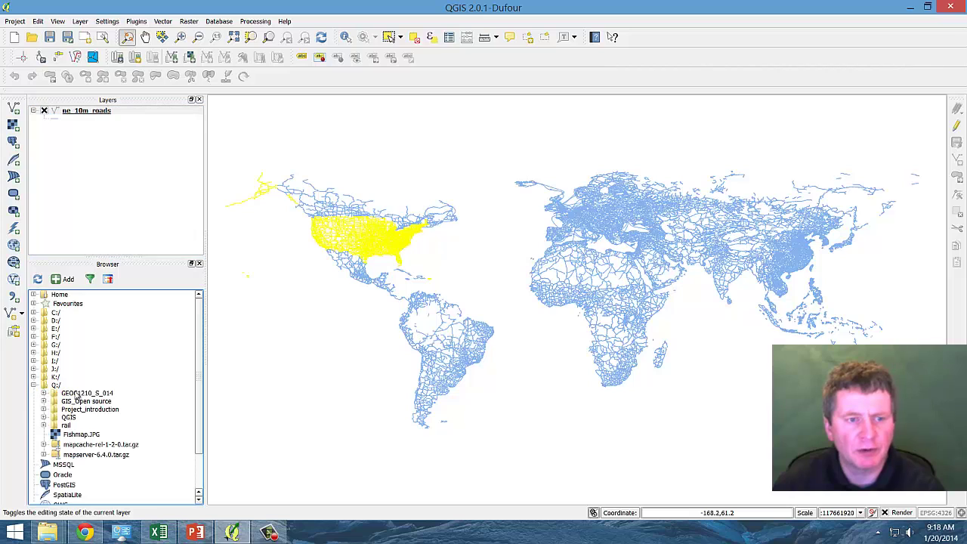
click(43, 417)
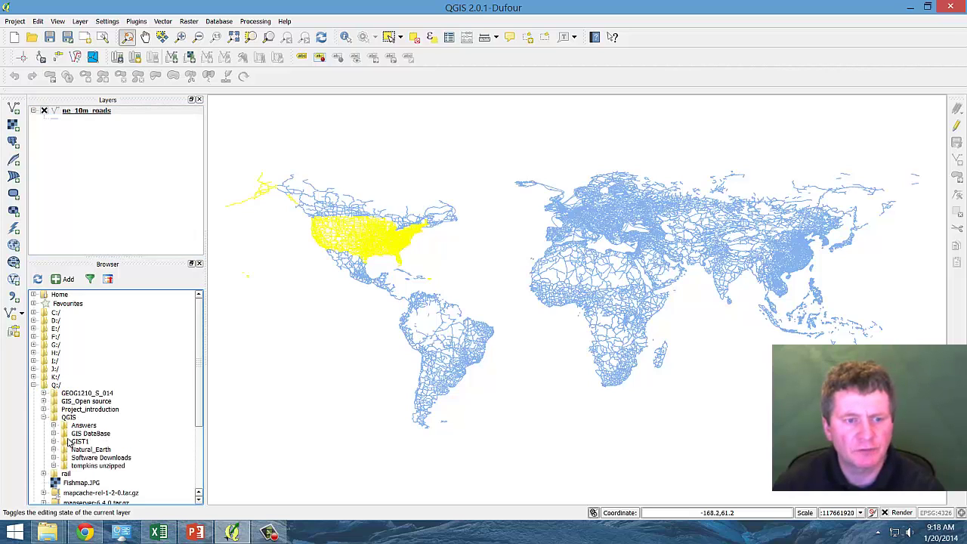
click(54, 433)
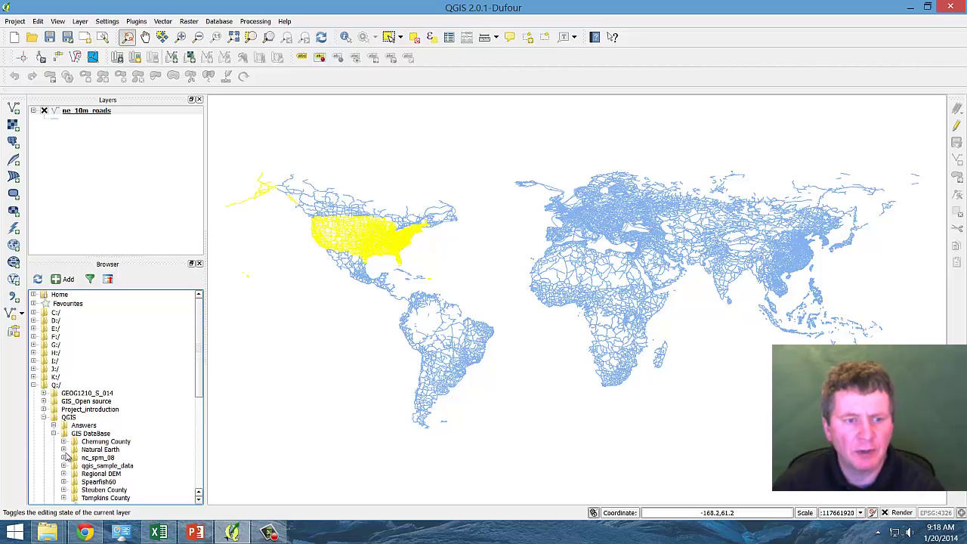
click(64, 450)
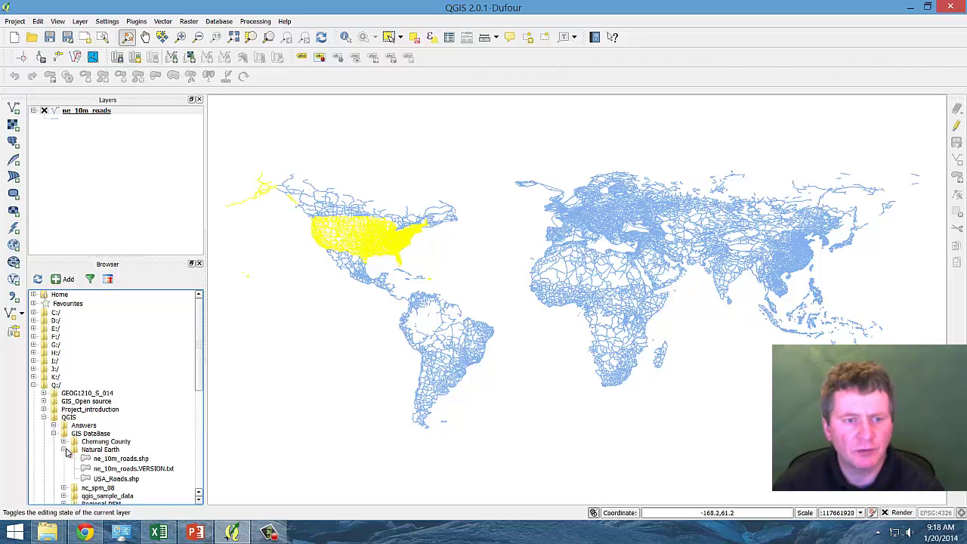
right_click(112, 482)
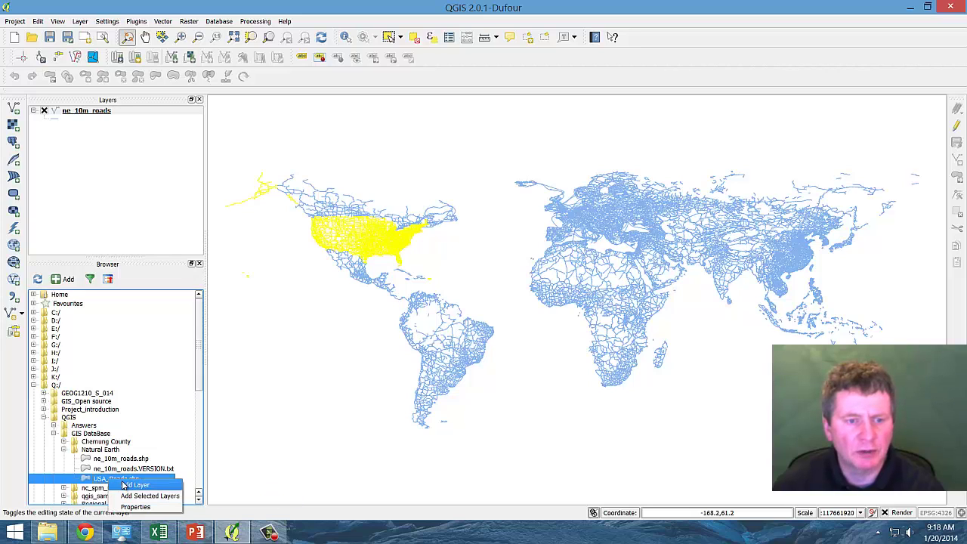
click(123, 485)
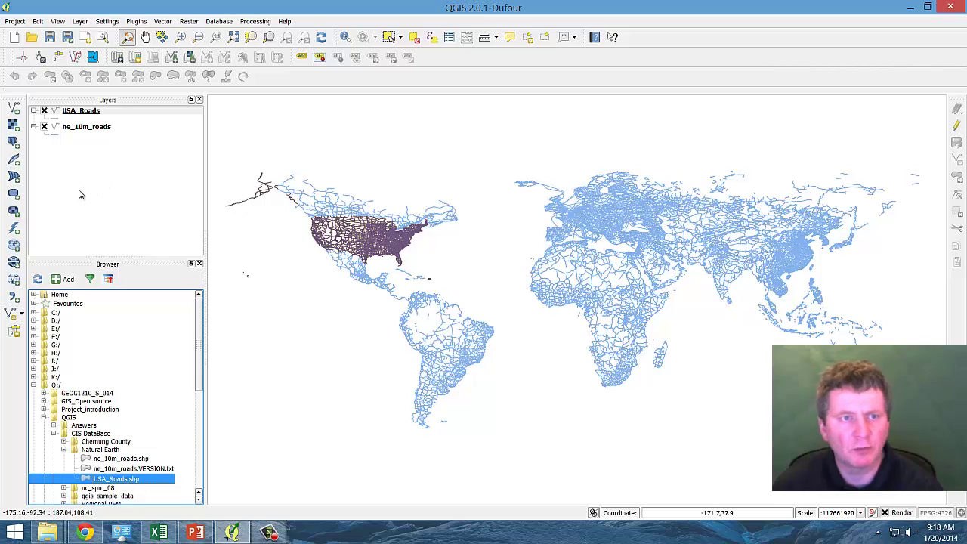
Step: Remove the ne_10m_roads layer from the project and zoom the map to the full extent of USA_Roads
right_click(80, 129)
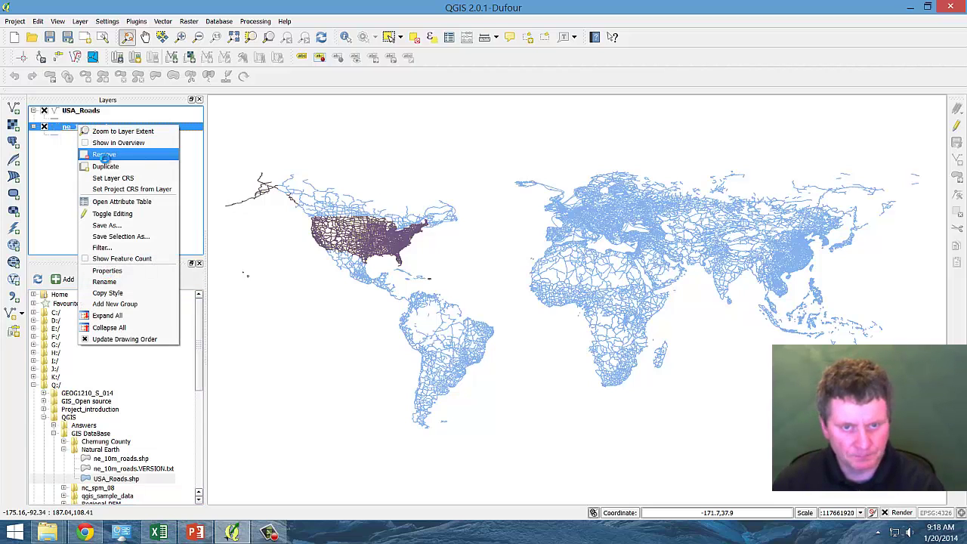
click(105, 156)
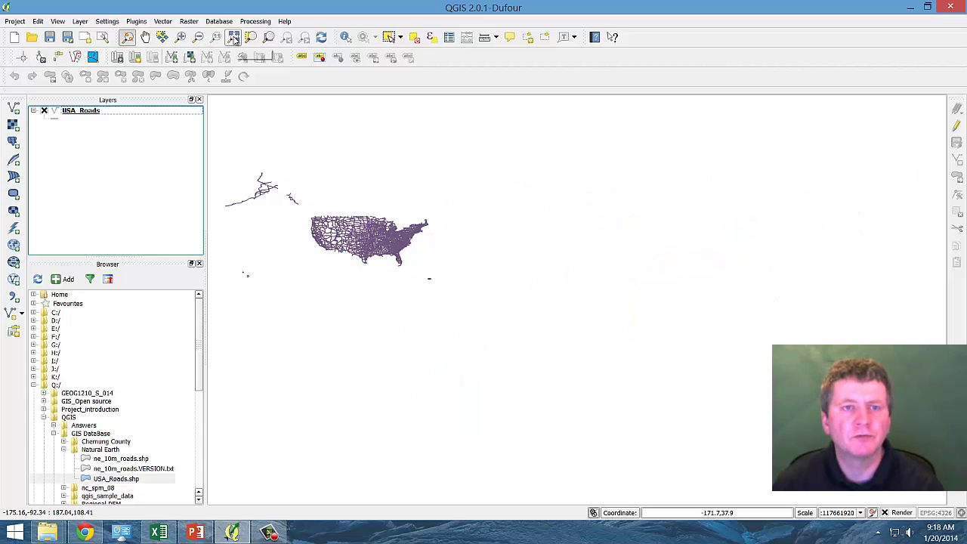
click(234, 39)
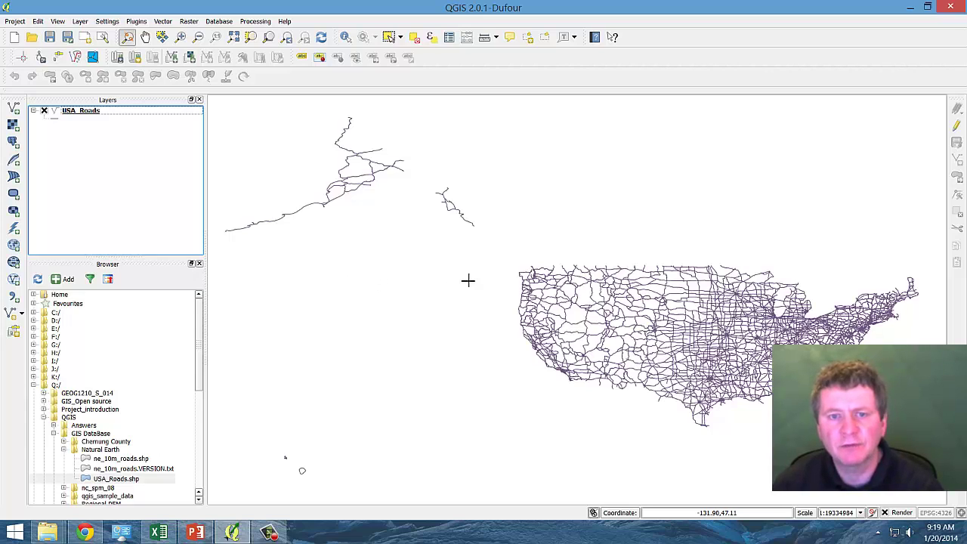
Step: Open the USA_Roads attribute table, examine its columns for a field that identifies Alaska roads, and close the table
right_click(88, 114)
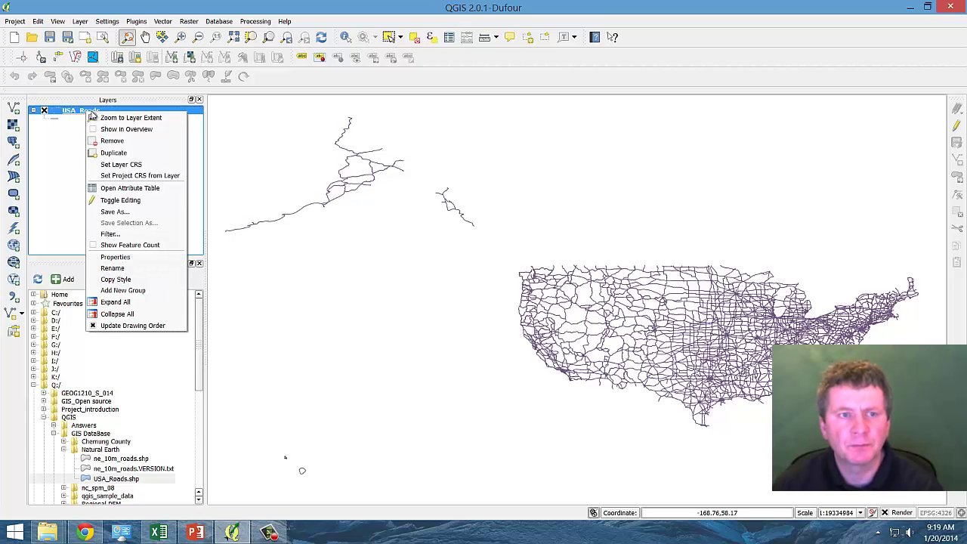
click(129, 188)
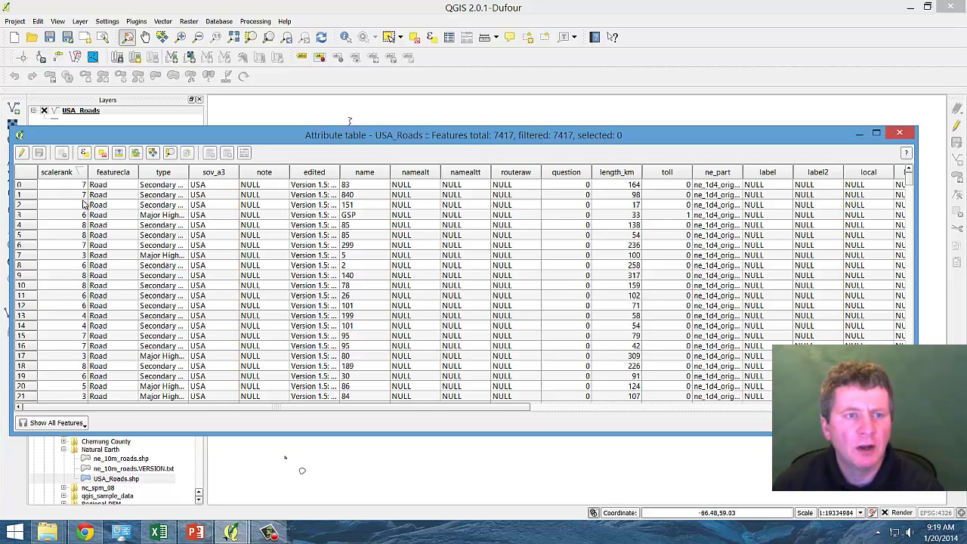
drag(116, 410, 317, 433)
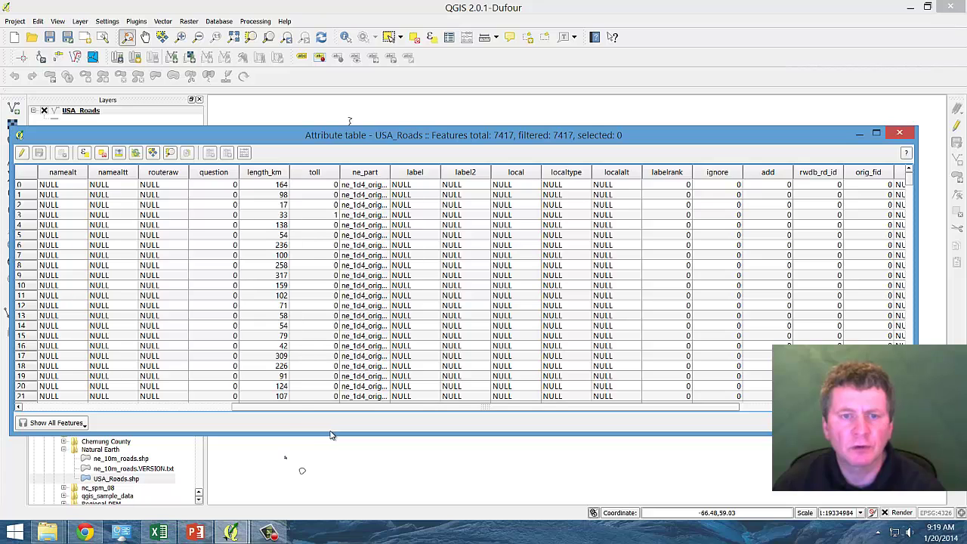
drag(330, 435, 351, 435)
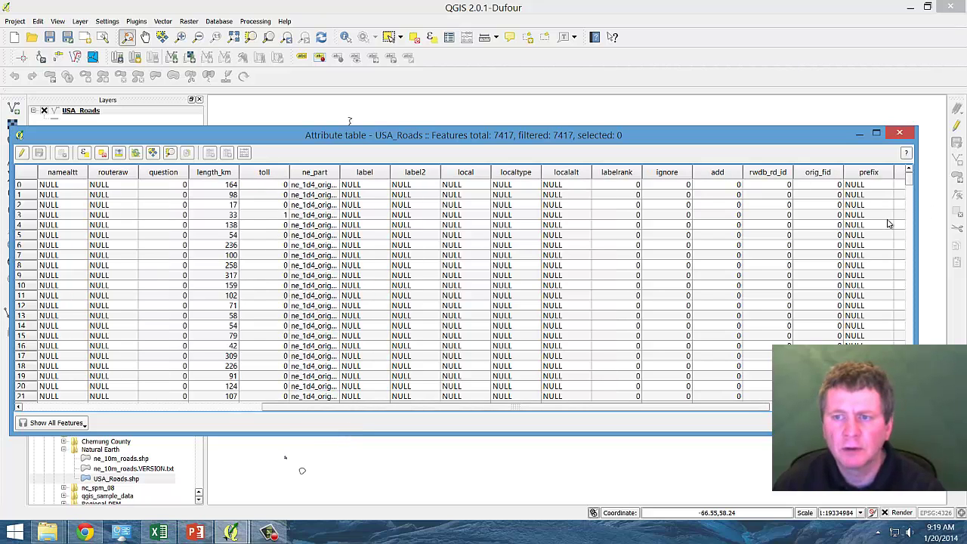
drag(567, 409, 692, 424)
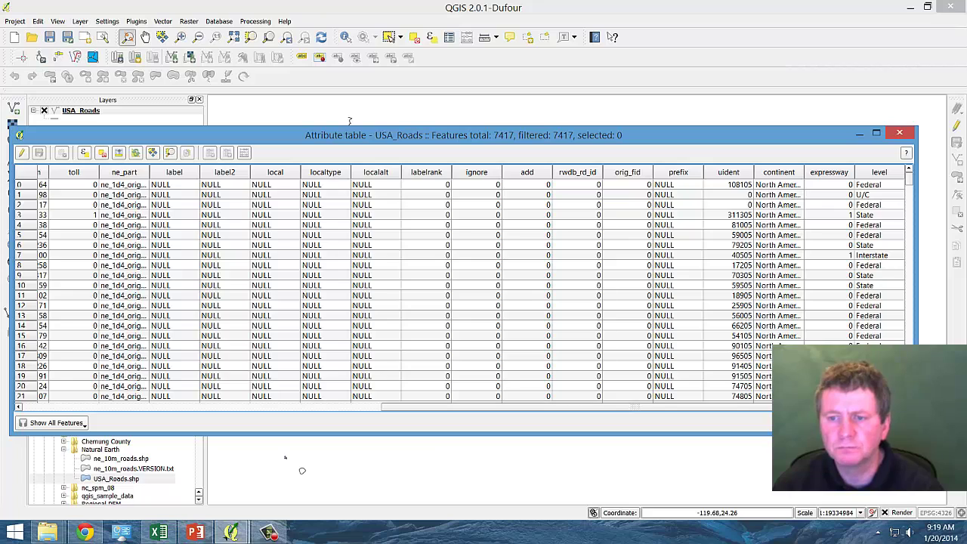
drag(843, 429, 484, 419)
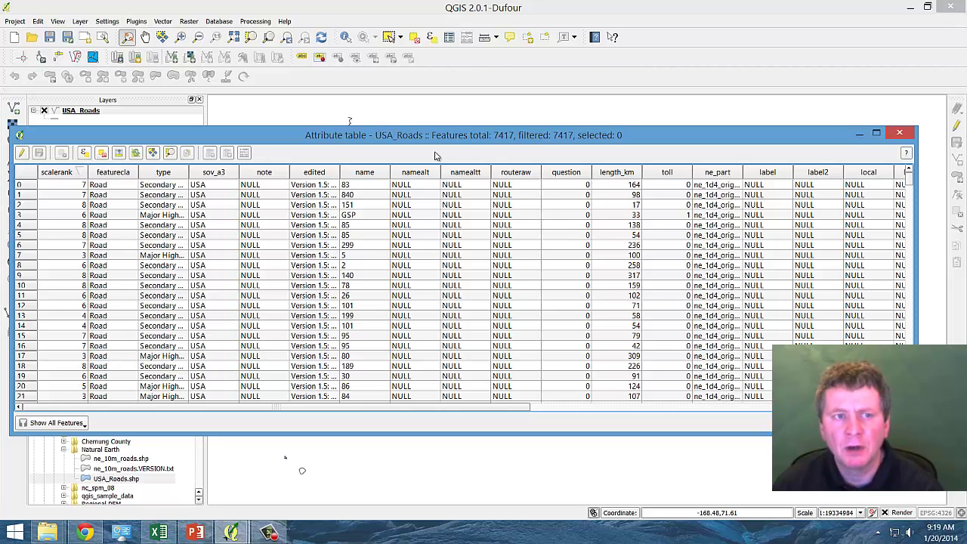
click(899, 135)
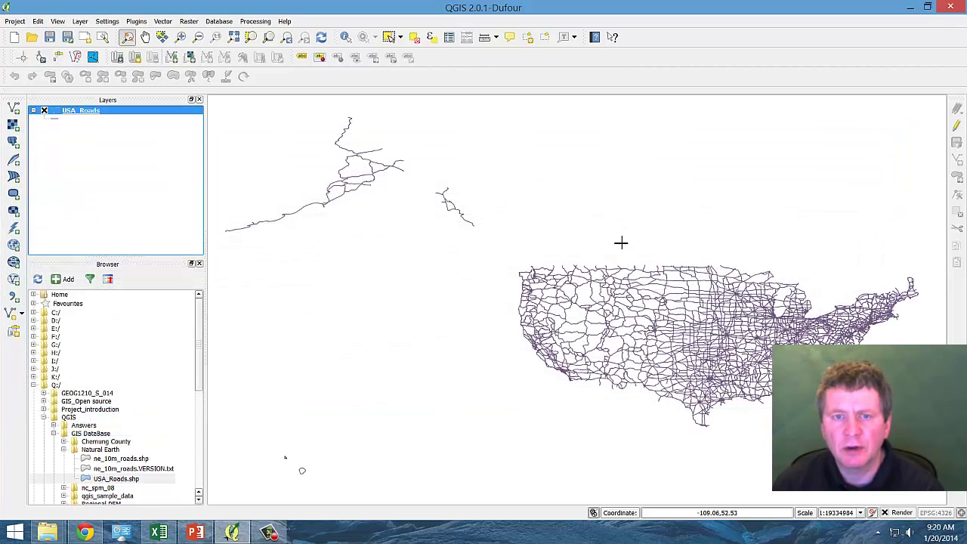
Step: Select all the Alaska roads northwest of the contiguous states with the Select Features by Rectangle tool
click(402, 39)
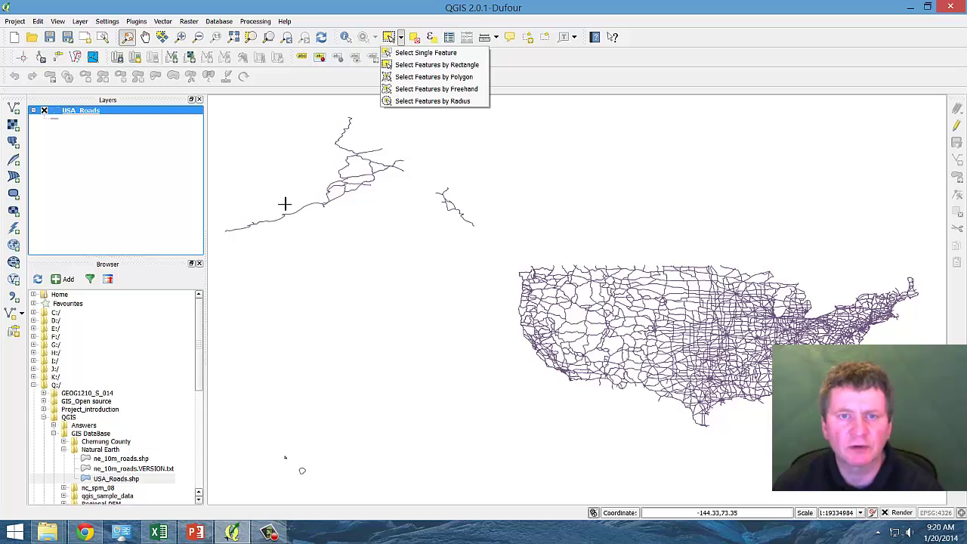
click(426, 66)
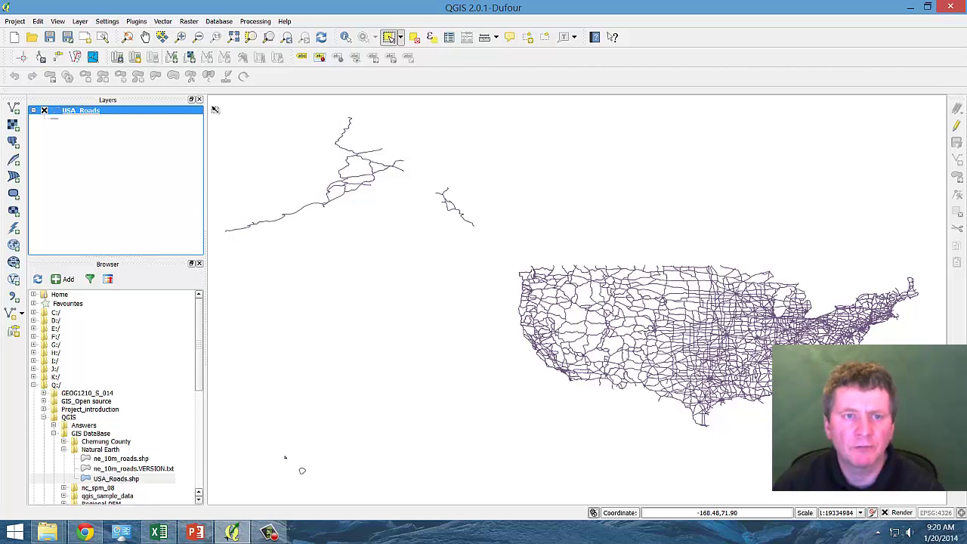
drag(214, 102, 495, 254)
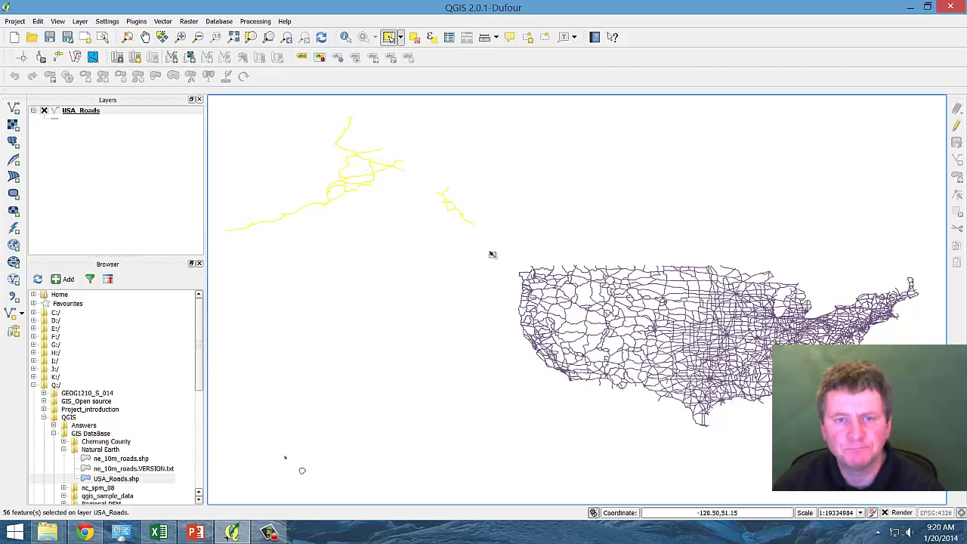
Step: Set up saving the USA_Roads selection as an ESRI Shapefile named Alaska_Roads, with the saved file added to the map
right_click(86, 113)
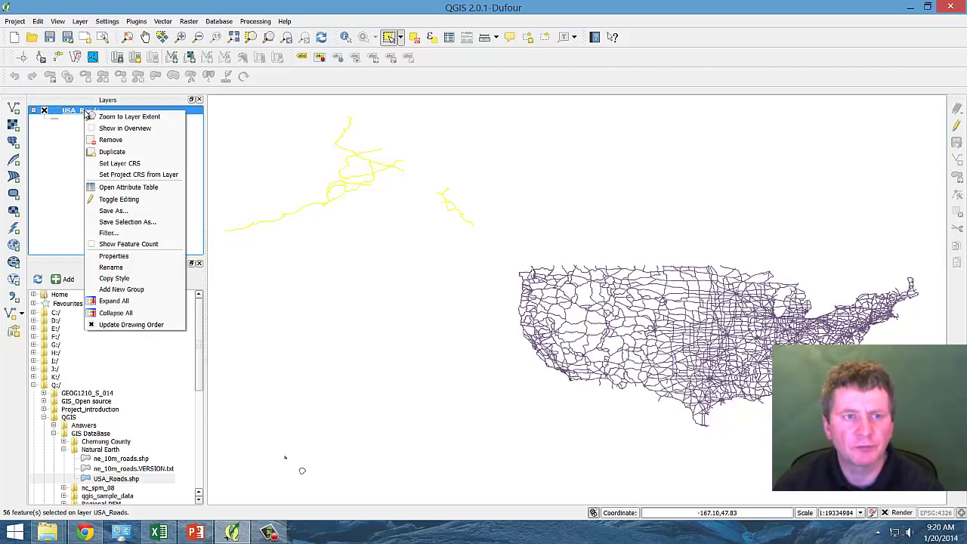
click(140, 222)
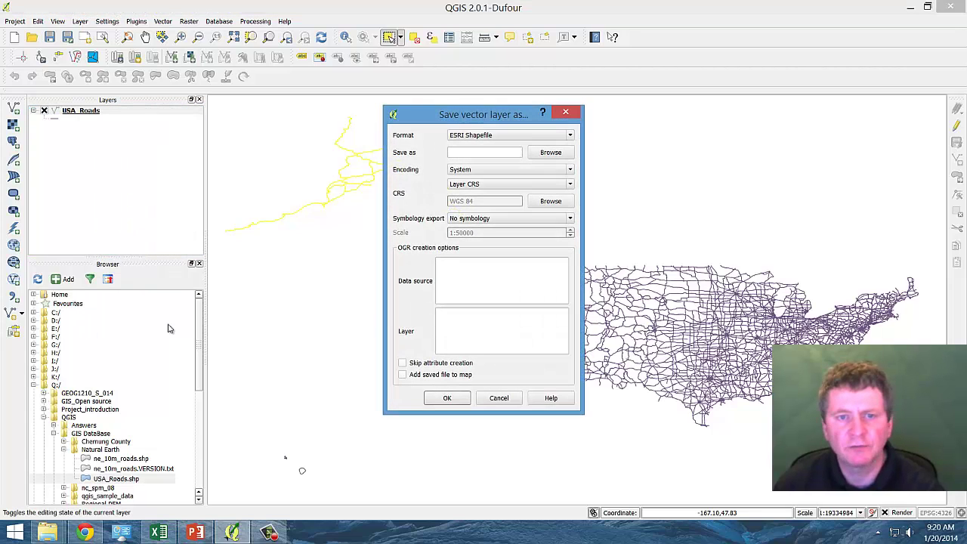
click(465, 152)
text(Al)
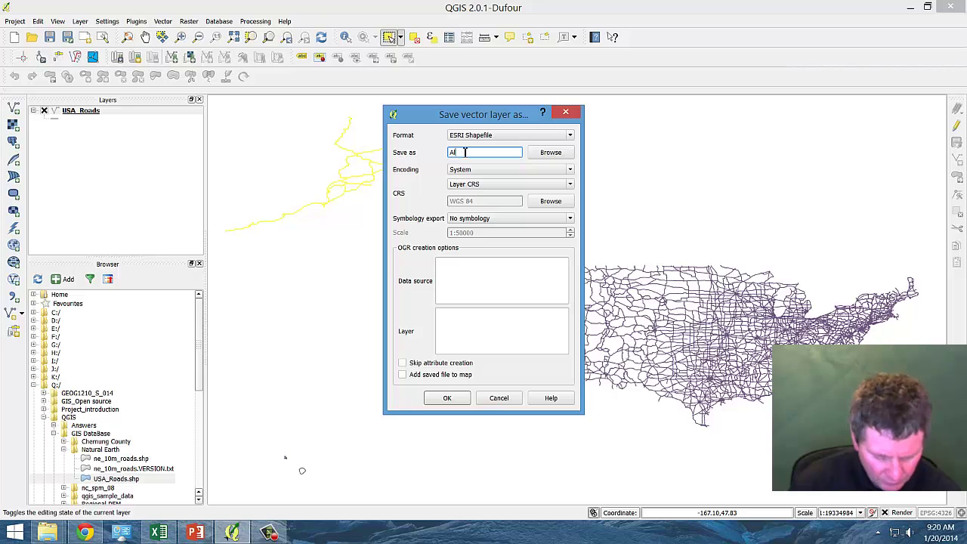
text(aska_Roads)
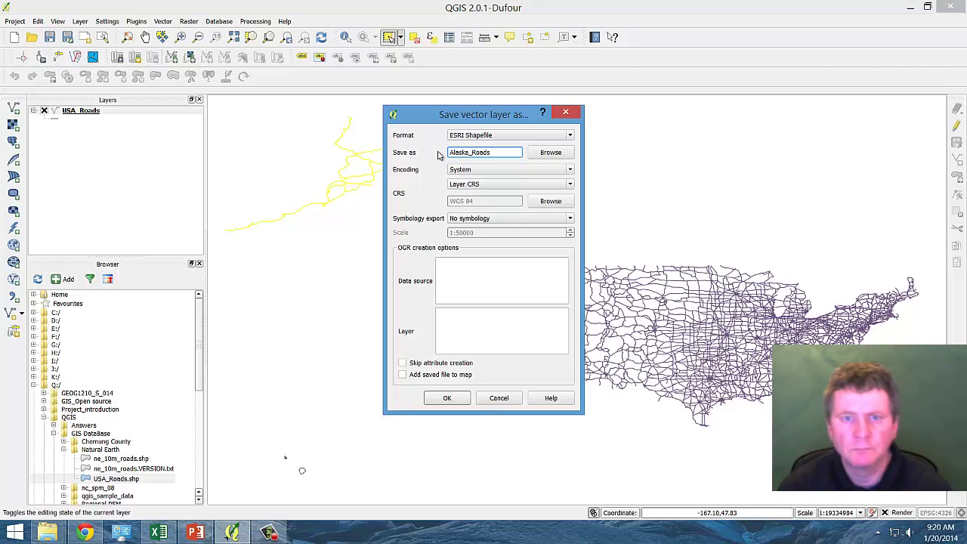
click(402, 376)
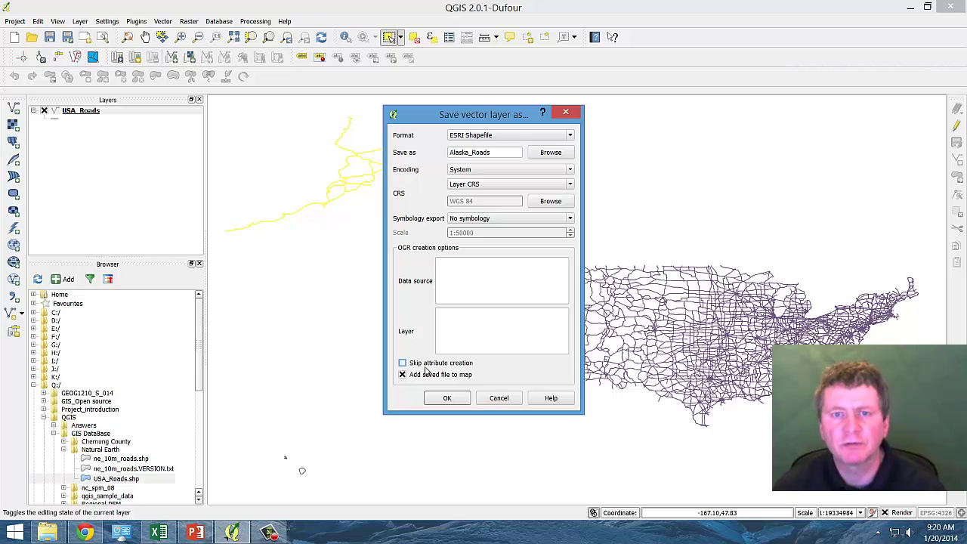
Step: Browse for the Alaska_Roads save location and open the QGIS folder on the Q: drive
click(550, 153)
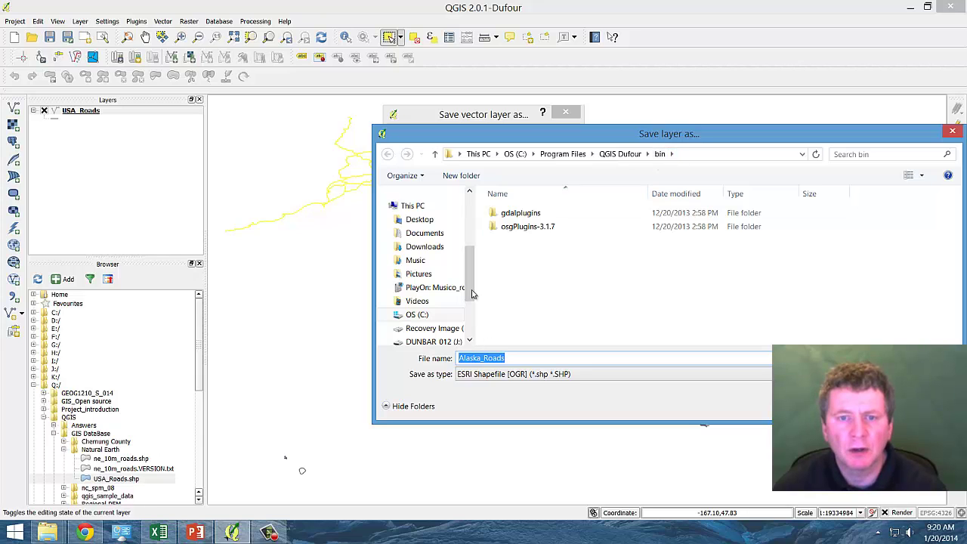
scroll(472, 335, down, 3)
click(437, 288)
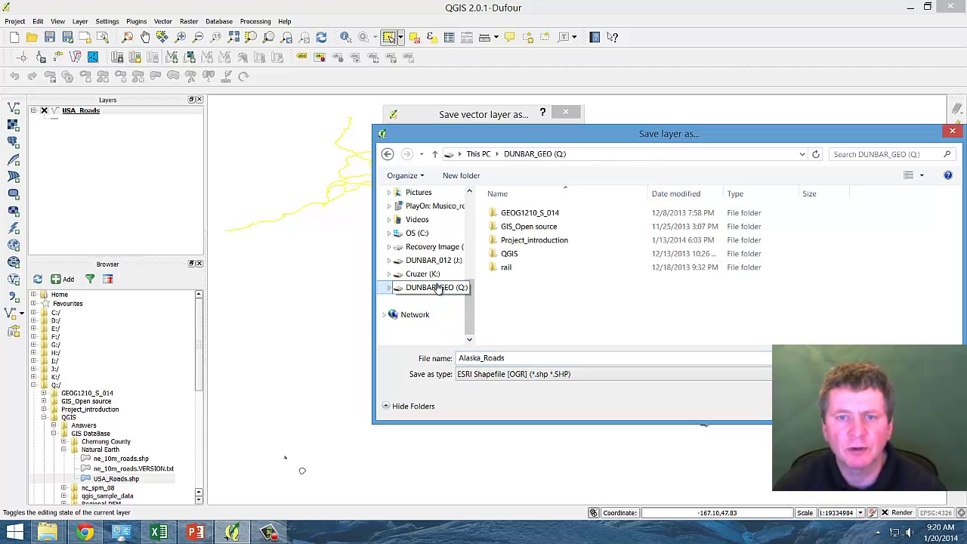
double_click(507, 255)
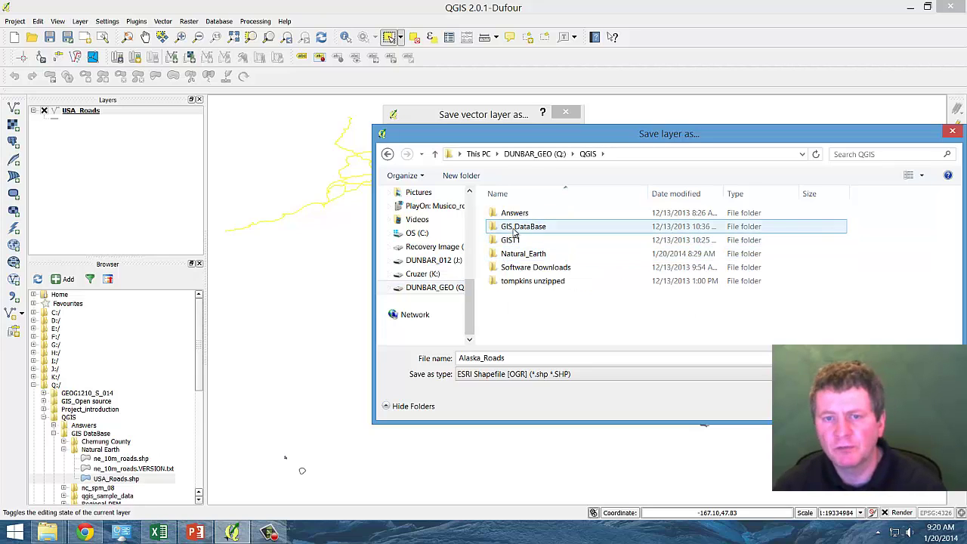
double_click(513, 229)
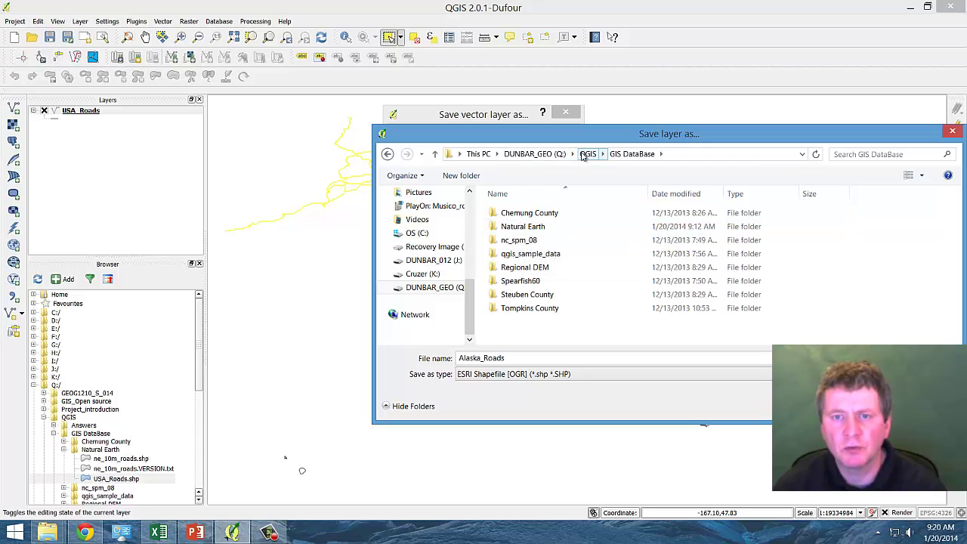
click(588, 155)
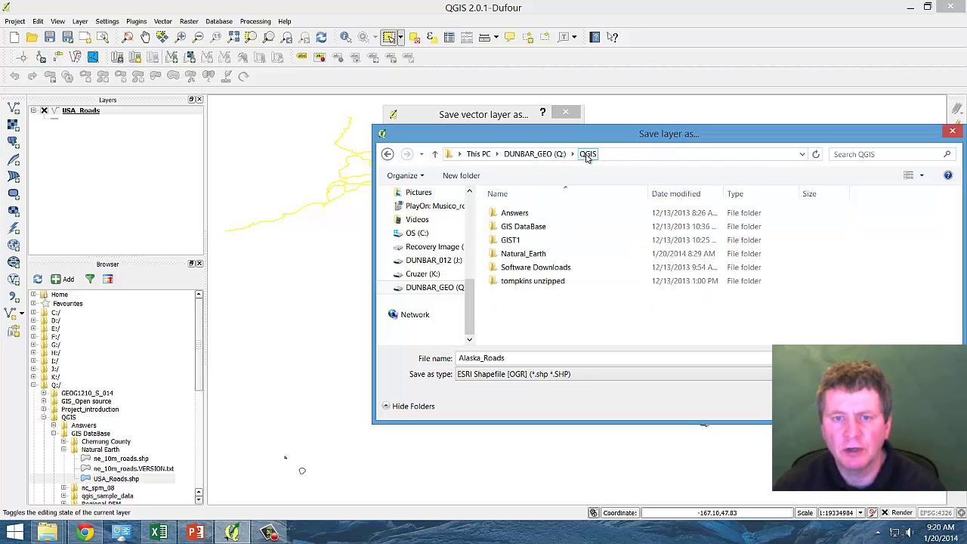
double_click(513, 216)
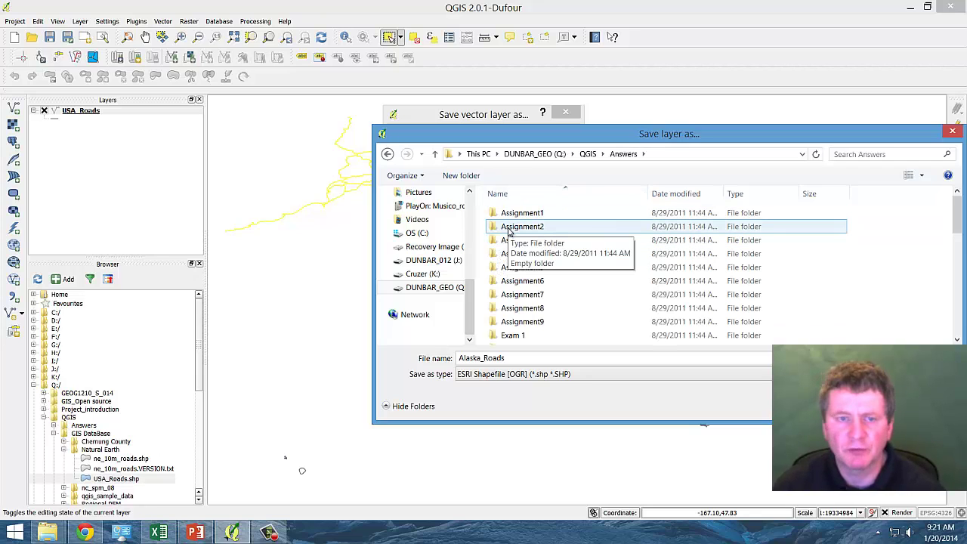
double_click(509, 228)
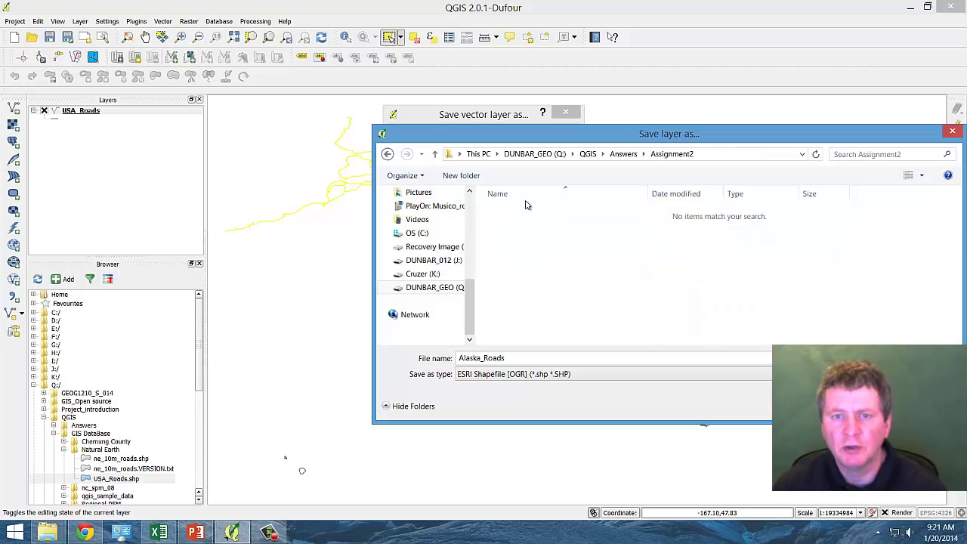
click(588, 154)
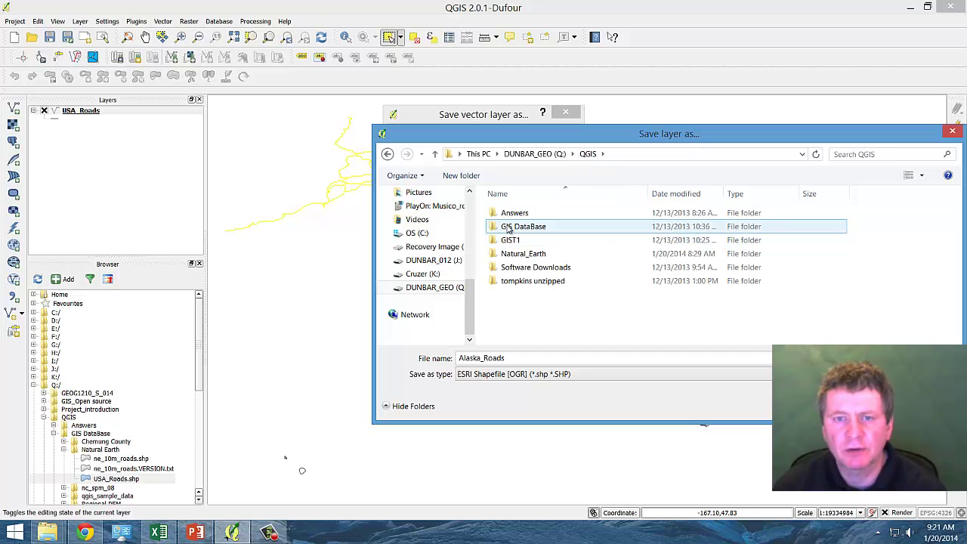
Step: Save Alaska_Roads in the GIS DataBase > Natural Earth folder and complete the export
double_click(521, 227)
double_click(519, 227)
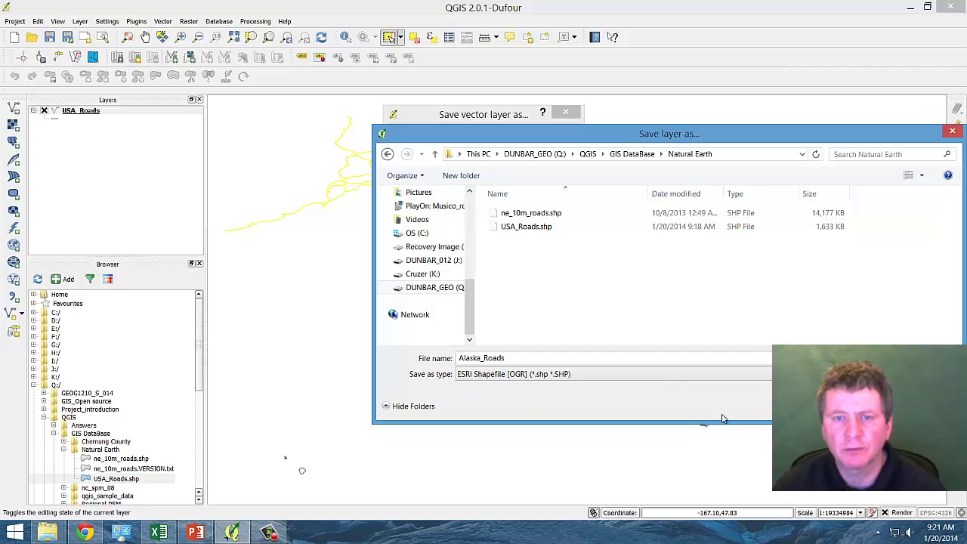
key(Return)
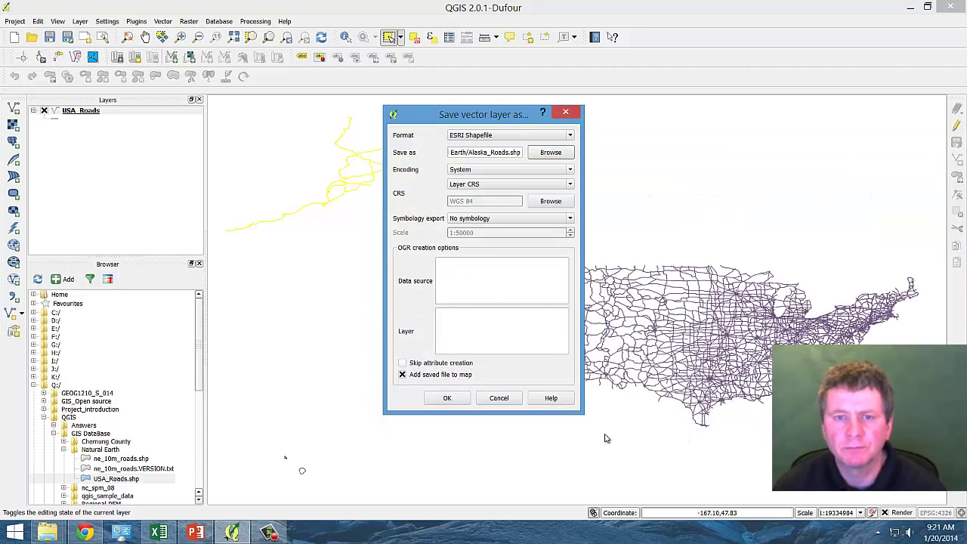
key(Return)
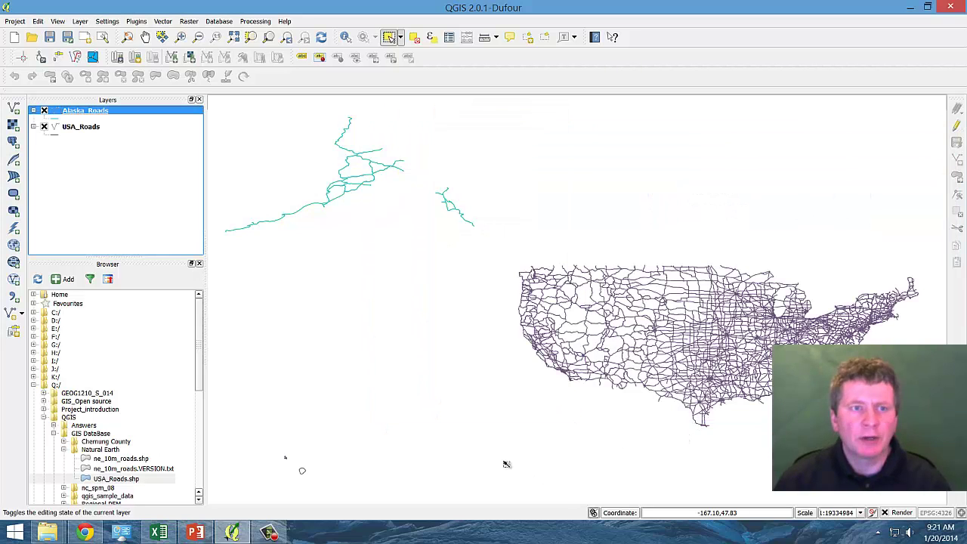
Step: Remove the USA_Roads layer from the project and zoom the map to the full extent of Alaska_Roads
right_click(87, 133)
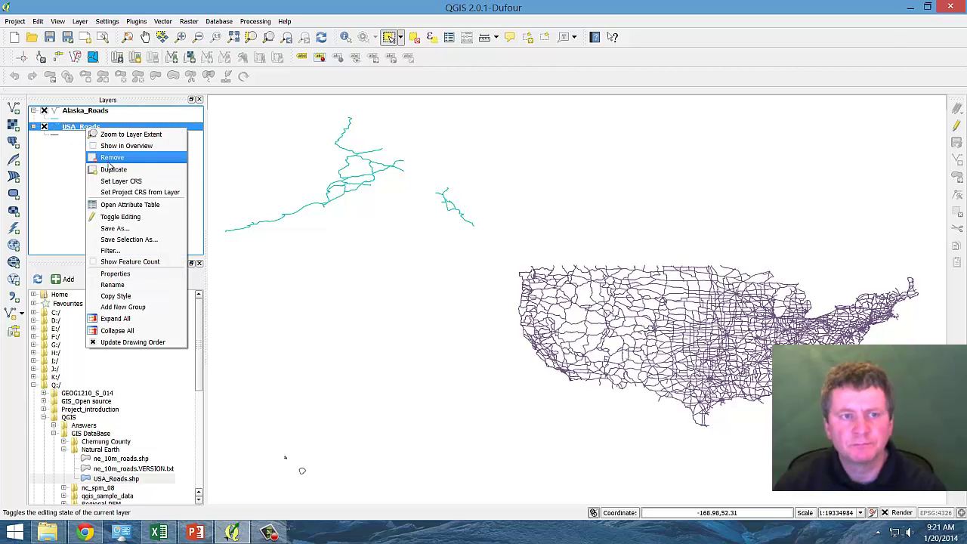
click(107, 157)
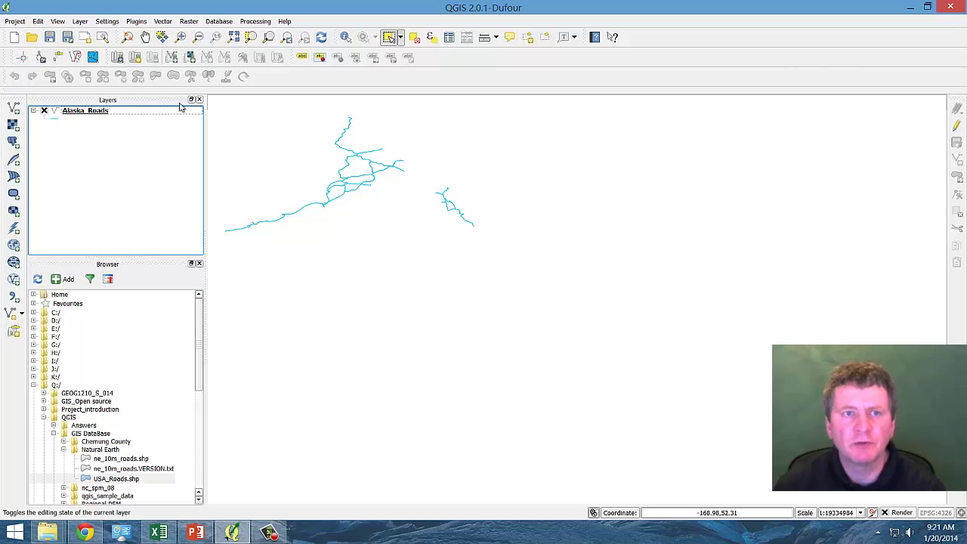
click(234, 37)
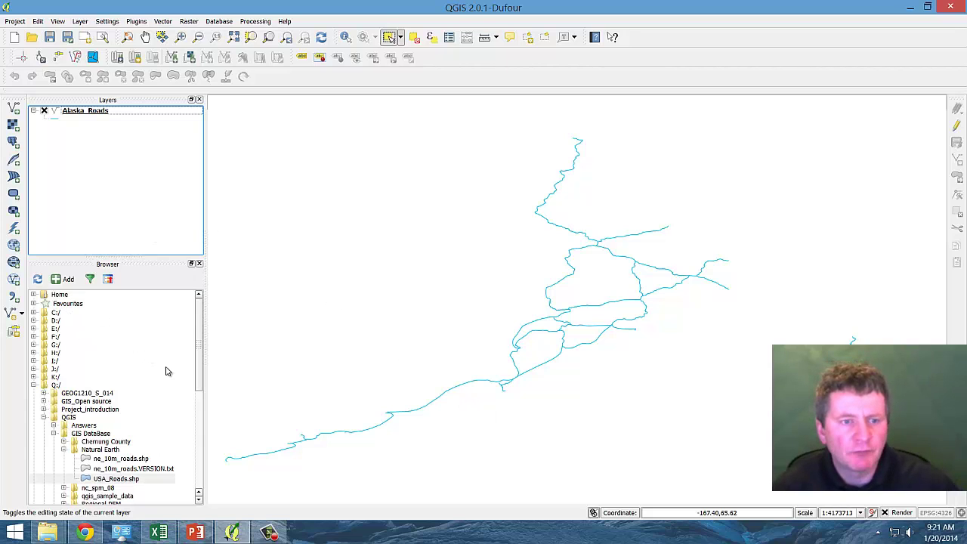
Step: Add alaska.shp to the map from Q:/ > QGIS > GIS DataBase > qgis_sample_data > shapefiles in the file browser tree
click(201, 323)
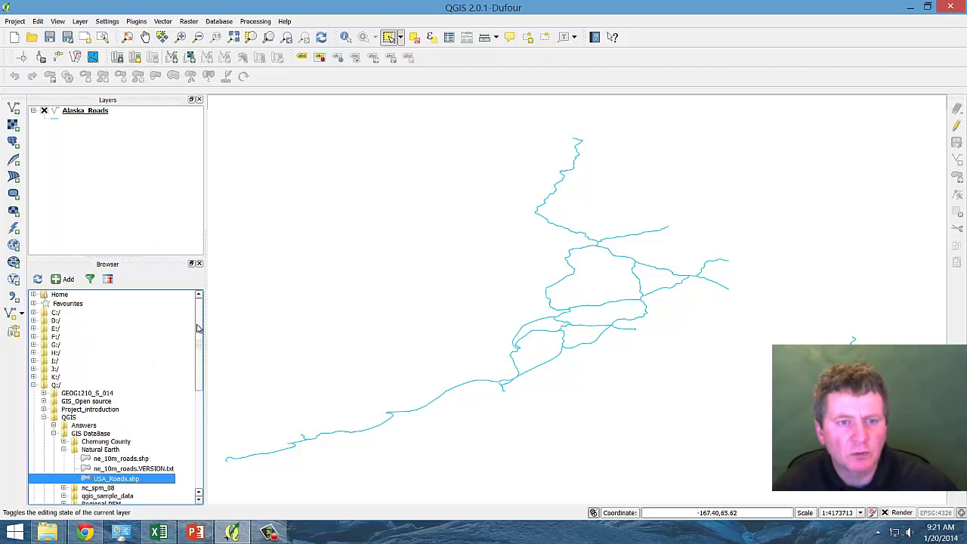
scroll(198, 352, down, 2)
click(64, 391)
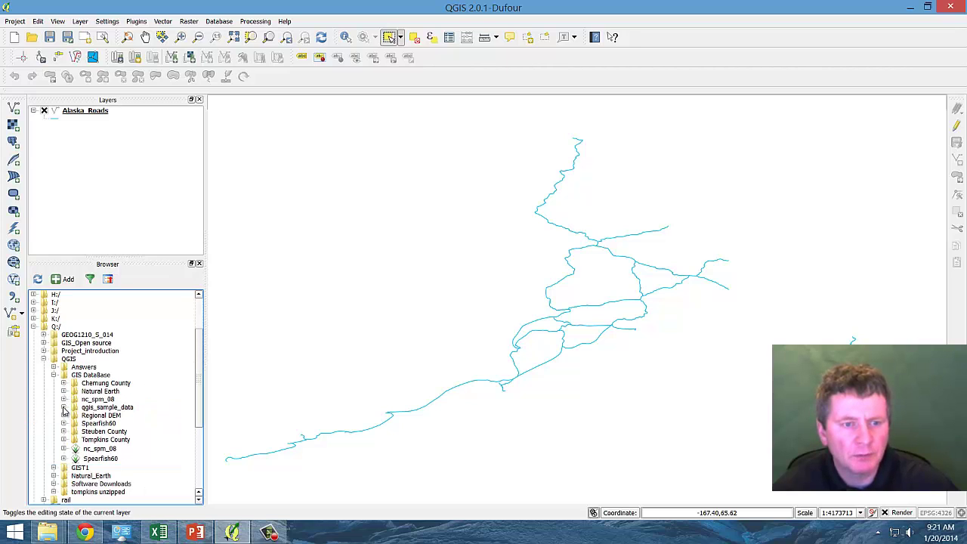
click(64, 408)
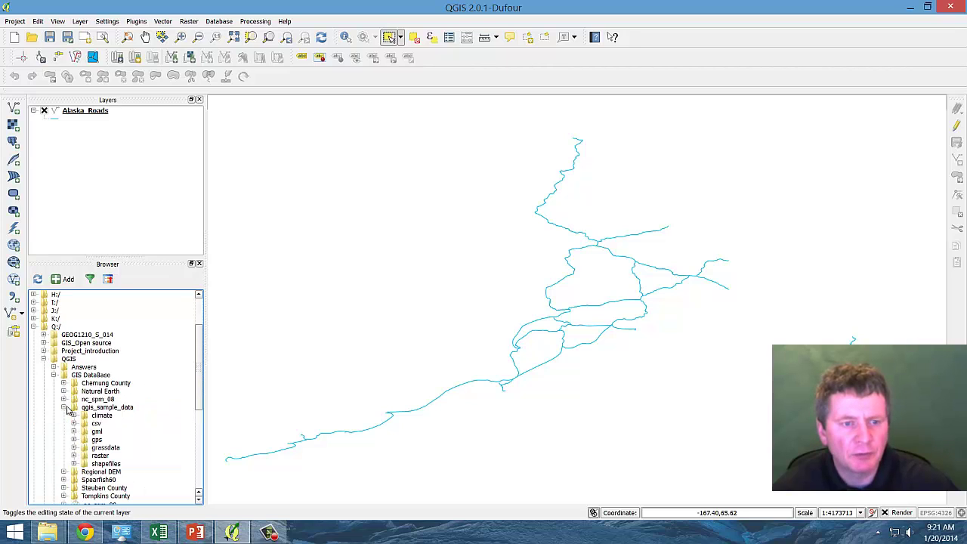
click(73, 463)
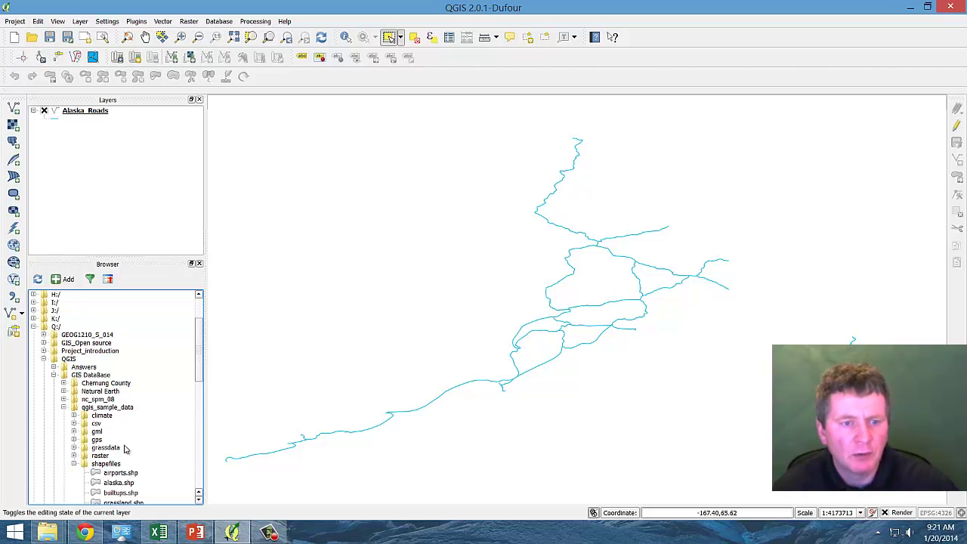
drag(202, 356, 200, 389)
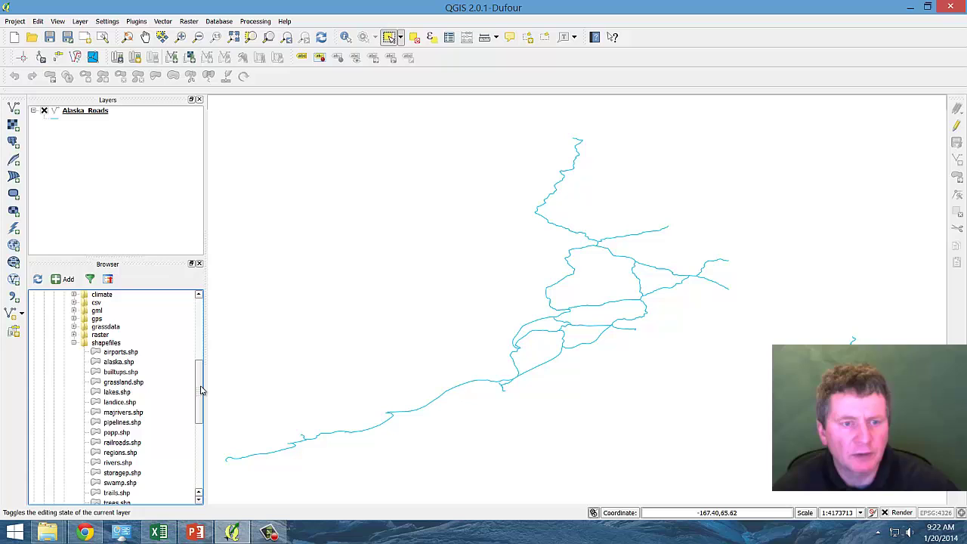
click(100, 362)
right_click(105, 363)
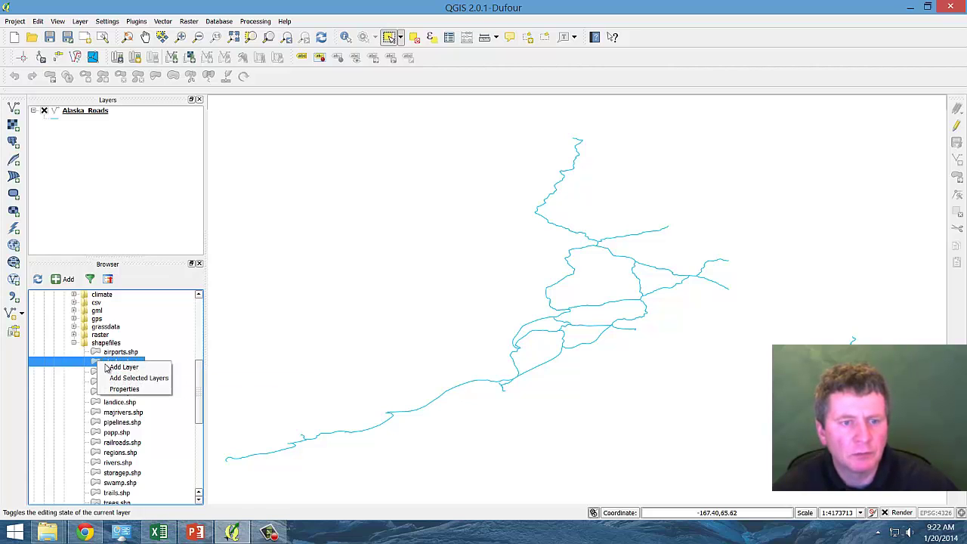
click(110, 367)
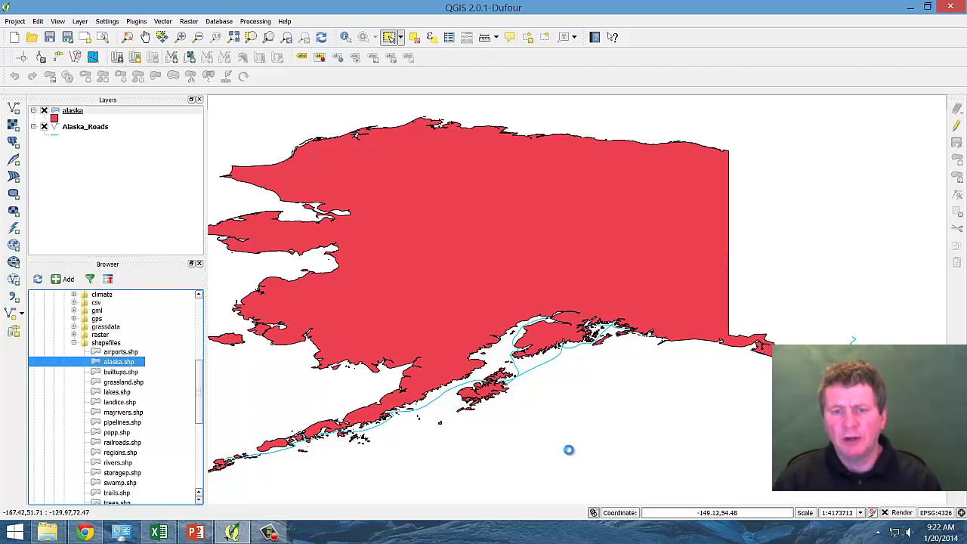
Step: Move the alaska polygon layer below Alaska_Roads in the layer order
scroll(570, 449, up, 1)
scroll(580, 427, down, 2)
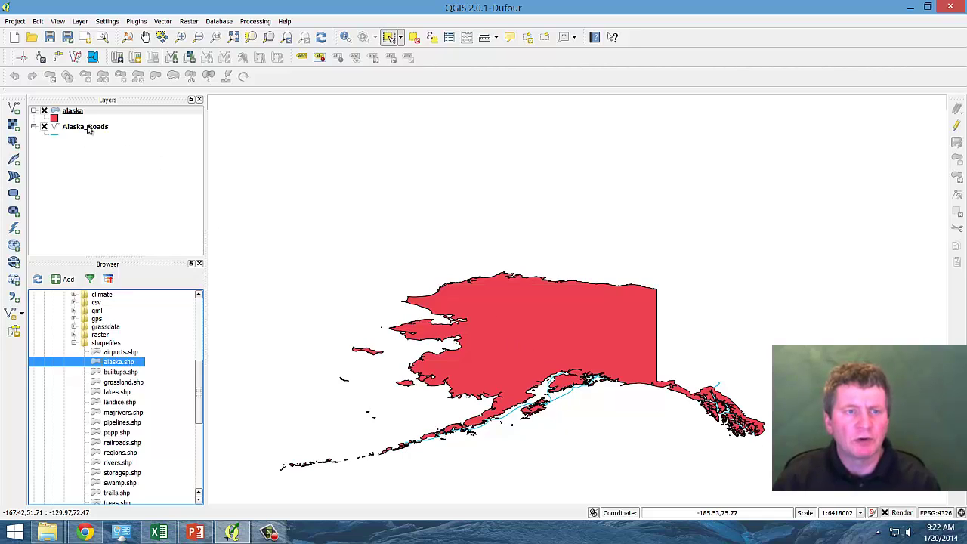
drag(79, 115, 78, 138)
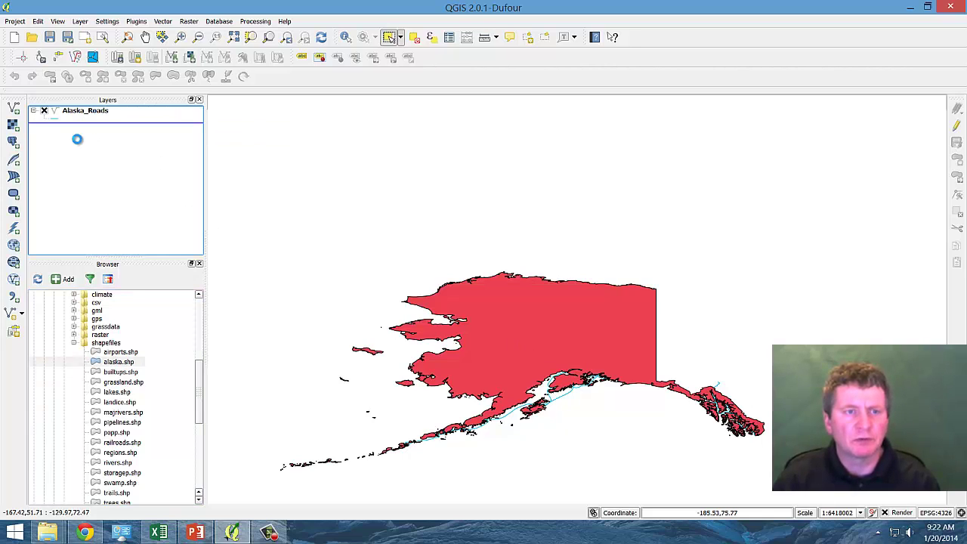